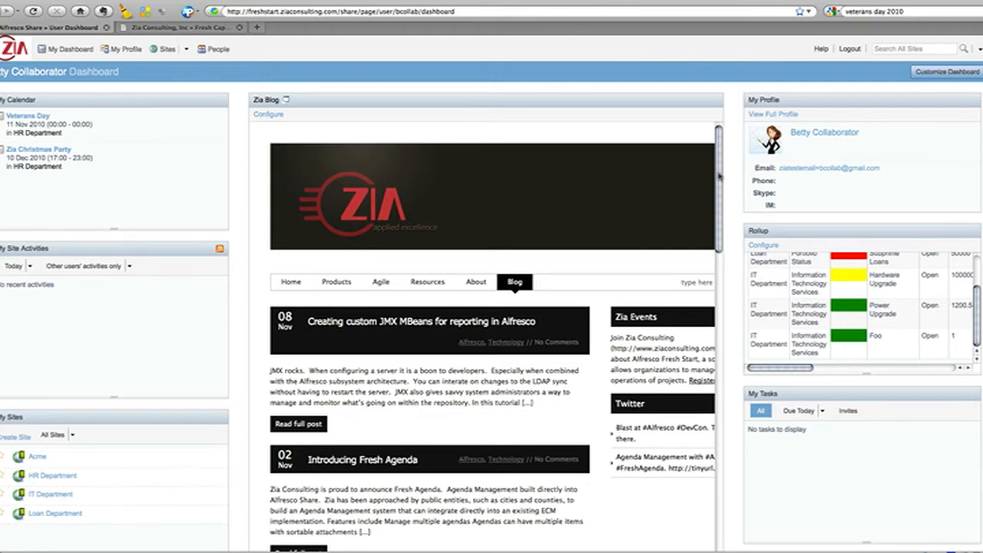
# - Open the HR Department site from the My Sites list on the personal dashboard
pyautogui.click(36, 477)
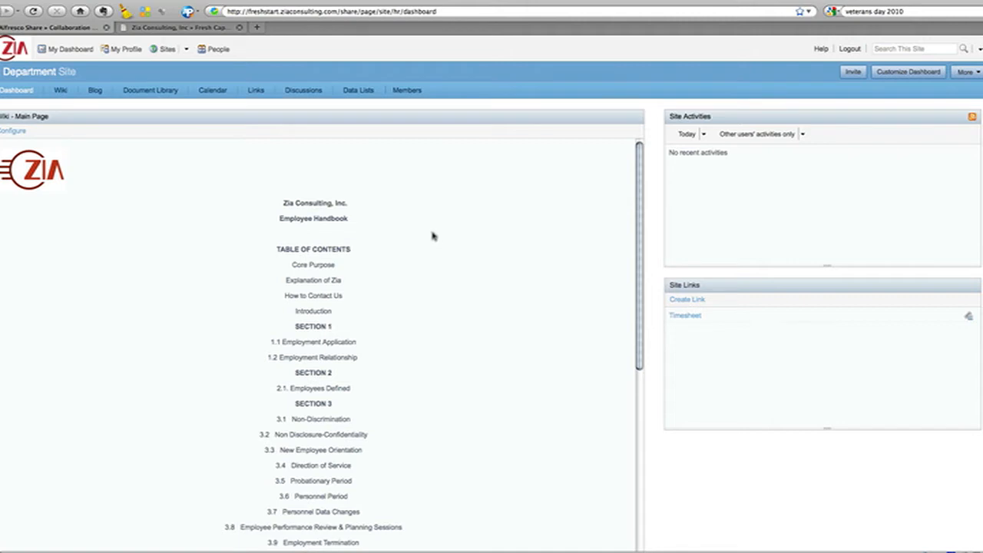
# - Review the wiki dashlet, then switch the Site Activities filter from Today to Last 28 days
pyautogui.scroll(-3, 443, 233)
pyautogui.scroll(-10, 443, 233)
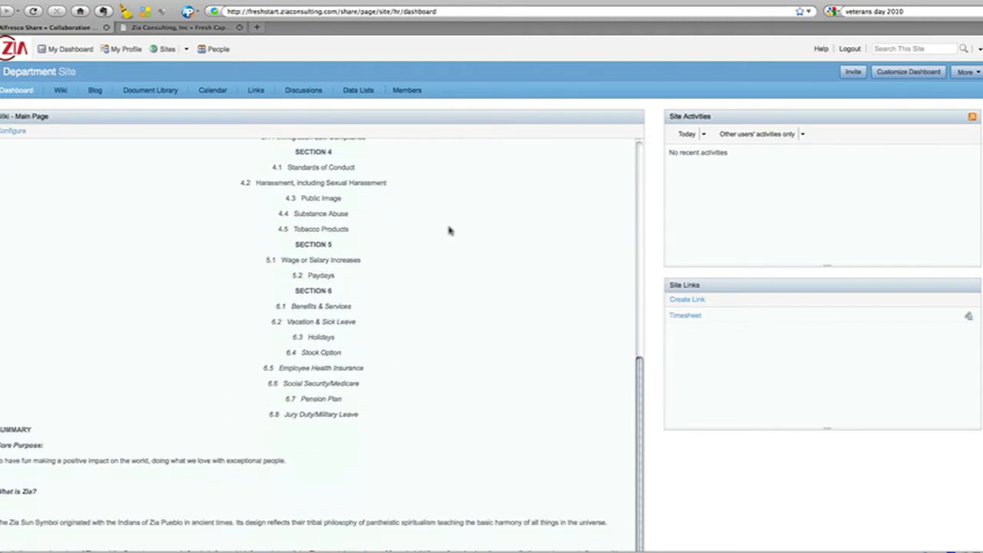
pyautogui.scroll(-4, 450, 230)
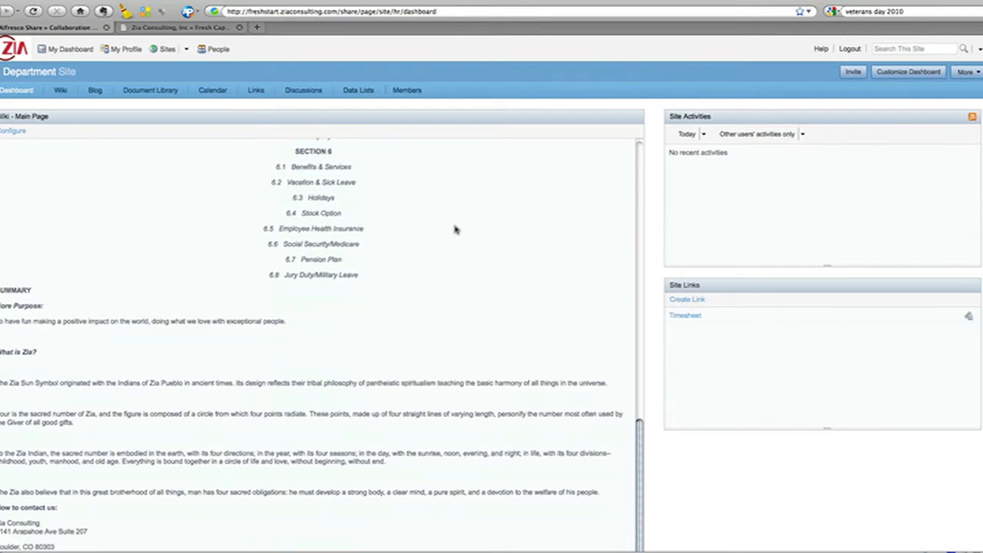
pyautogui.scroll(12, 455, 230)
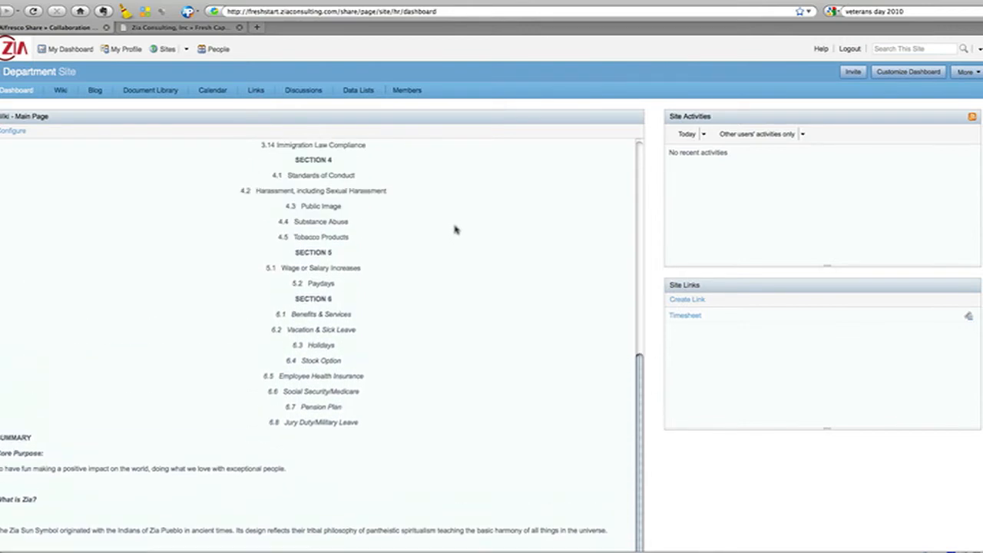
pyautogui.scroll(6, 457, 229)
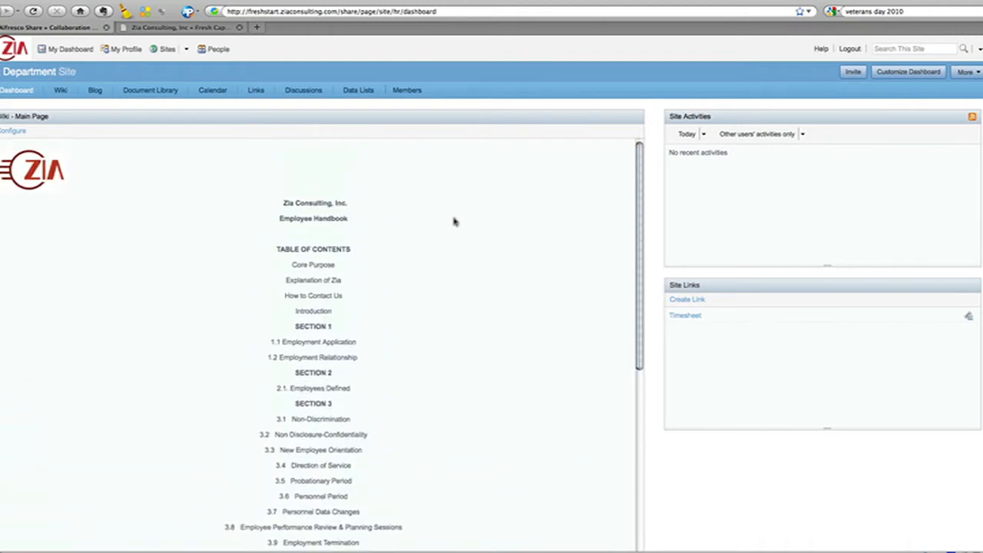
pyautogui.click(702, 135)
pyautogui.click(701, 176)
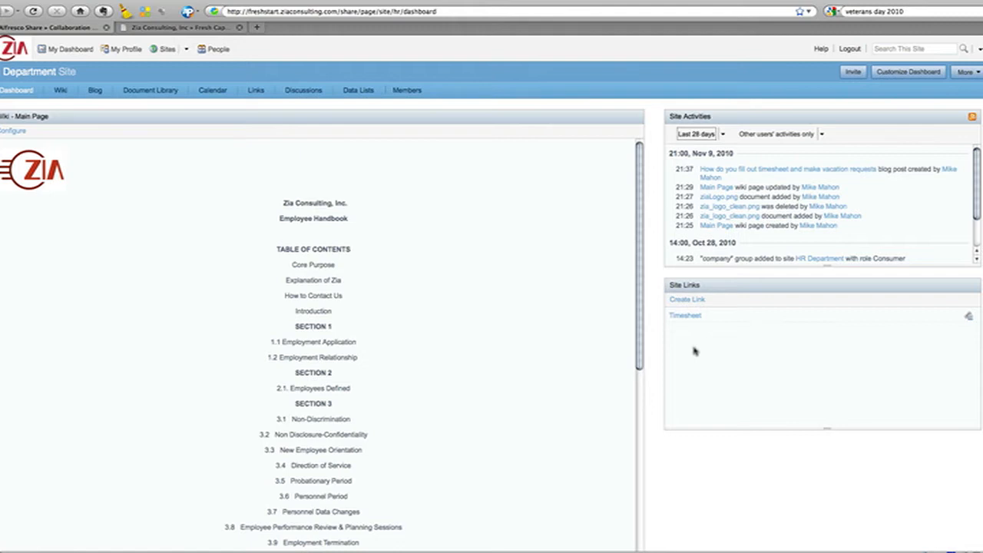
pyautogui.scroll(-1, 422, 241)
pyautogui.scroll(1, 416, 238)
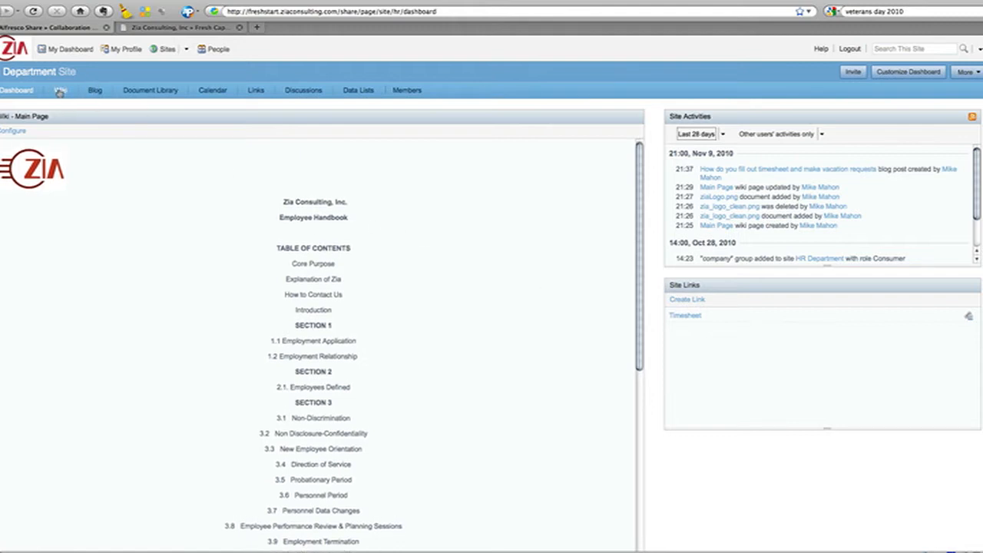
# - Open the HR Department blog with its post on filling out timesheets and vacation requests
pyautogui.click(94, 90)
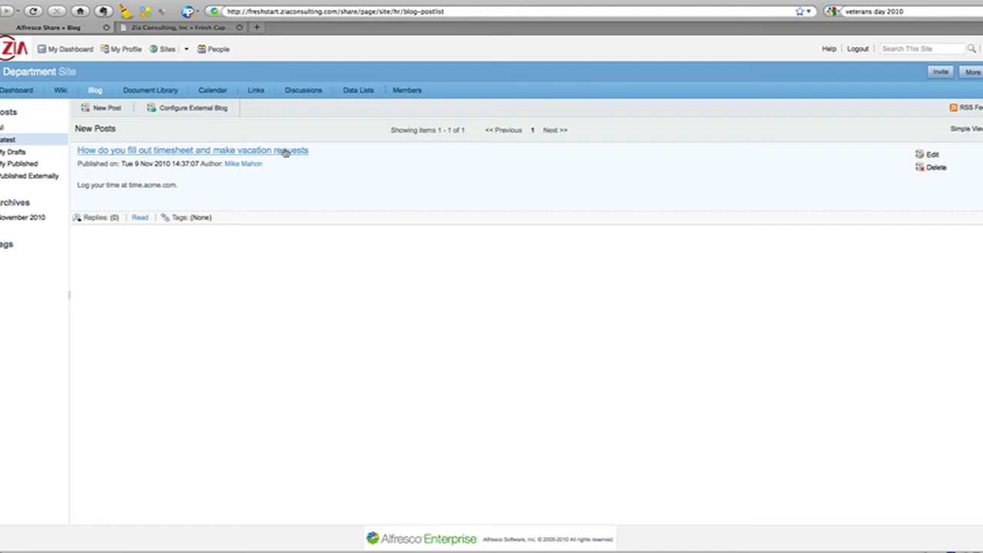
pyautogui.click(8, 92)
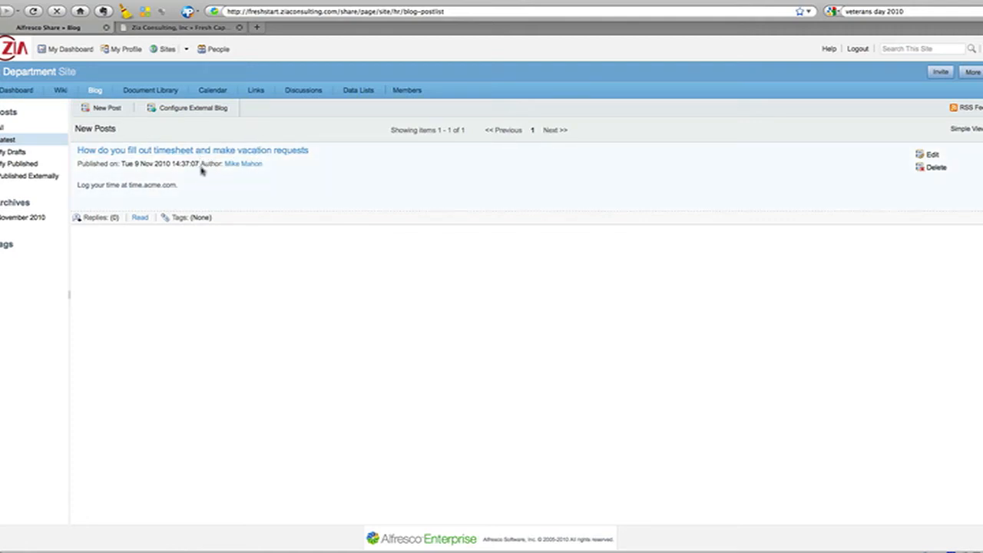
# - Show the document library's five folders, then view the November 2010 calendar with Veterans Day
pyautogui.click(149, 91)
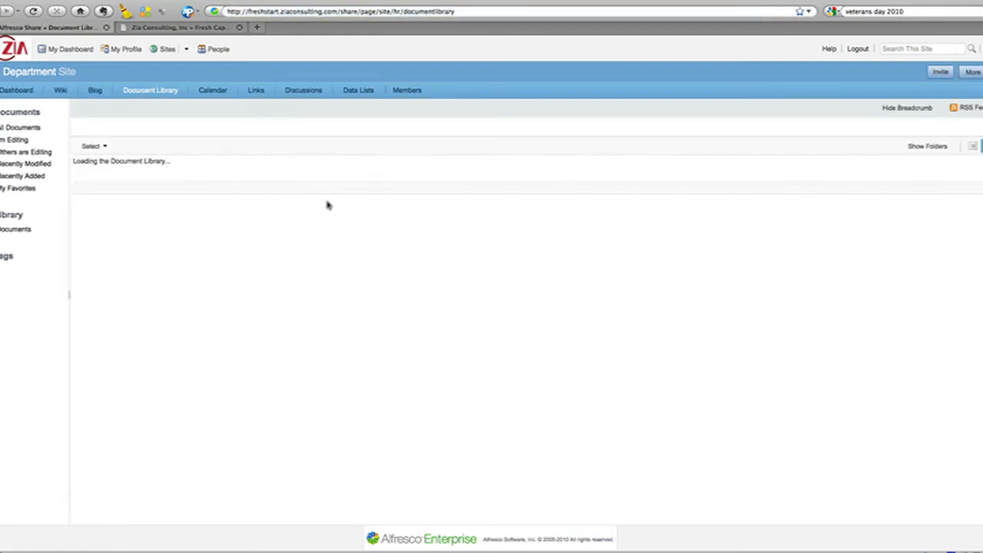
pyautogui.click(145, 165)
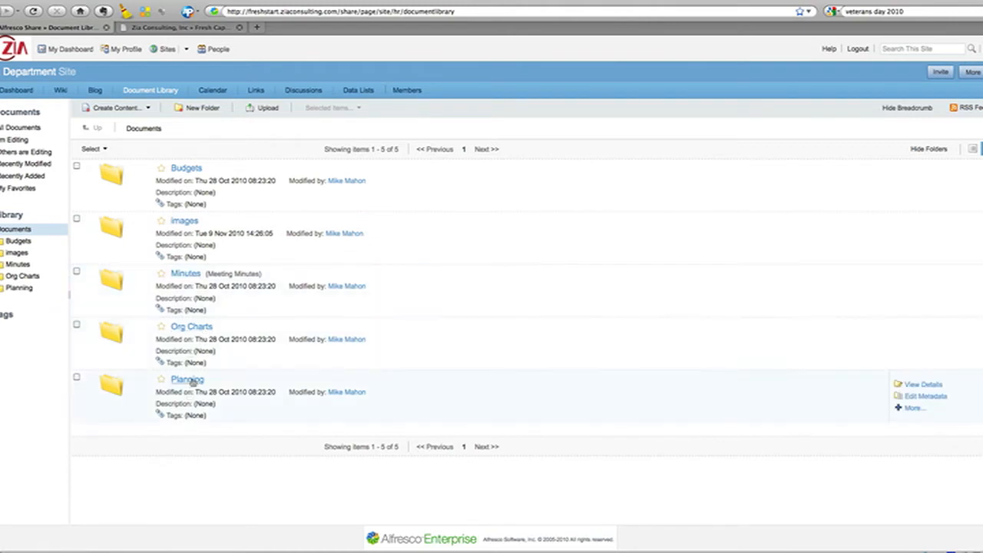
pyautogui.click(206, 93)
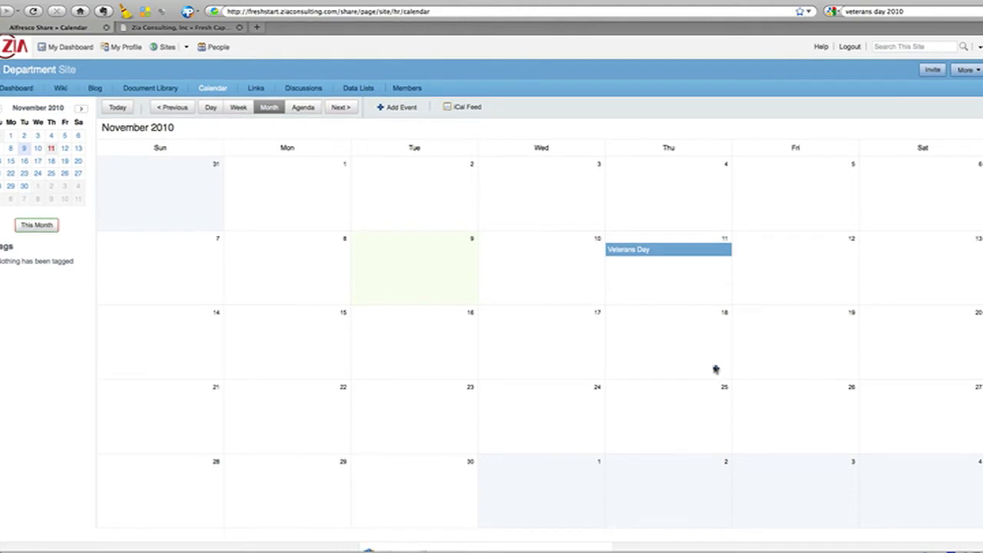
# - Cancel a new event on 18 November and go to the Links page listing Timesheet
pyautogui.click(715, 370)
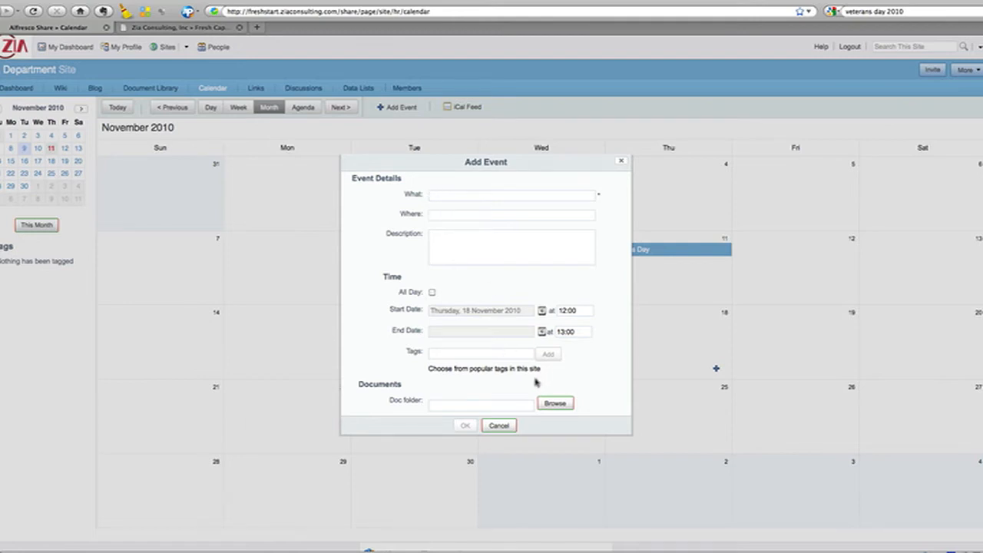
pyautogui.click(497, 426)
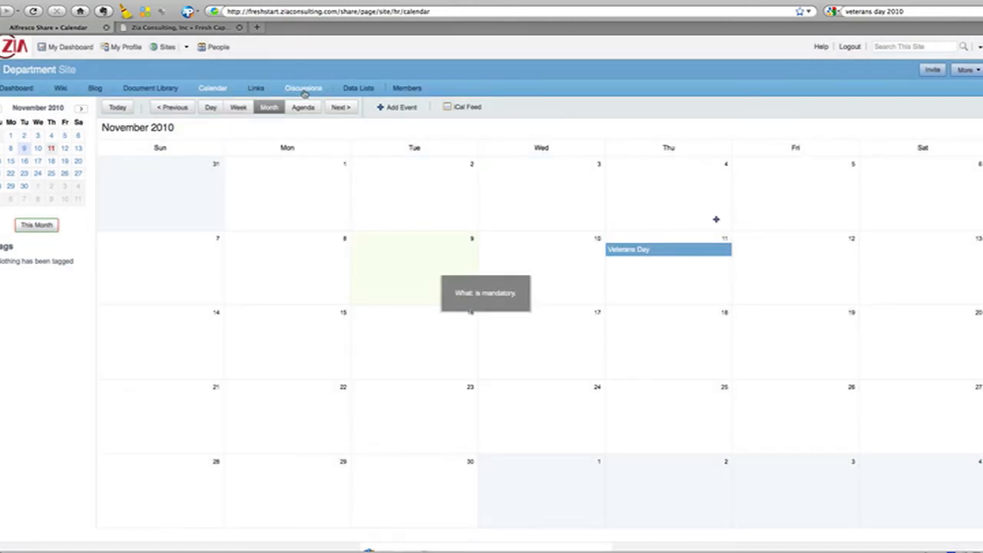
pyautogui.click(257, 89)
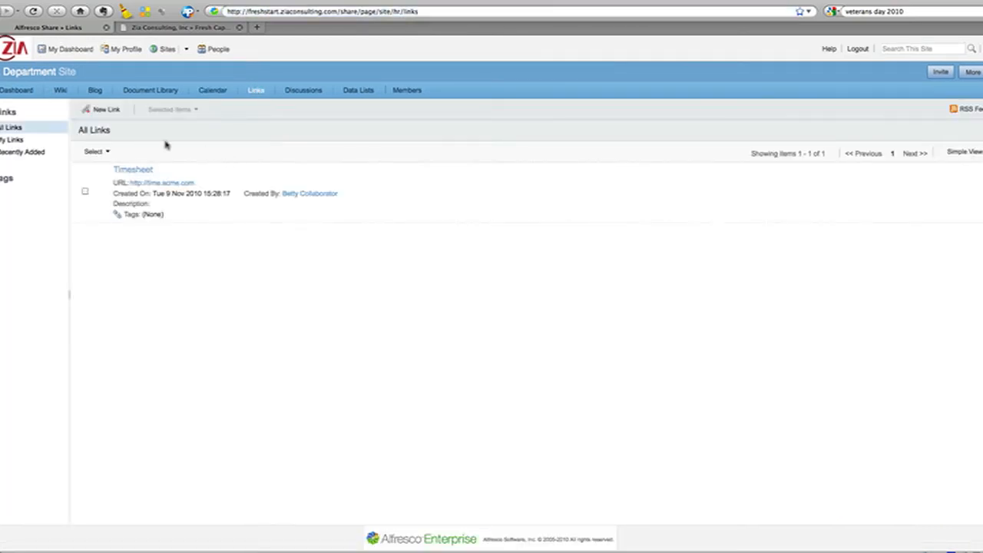
pyautogui.click(100, 110)
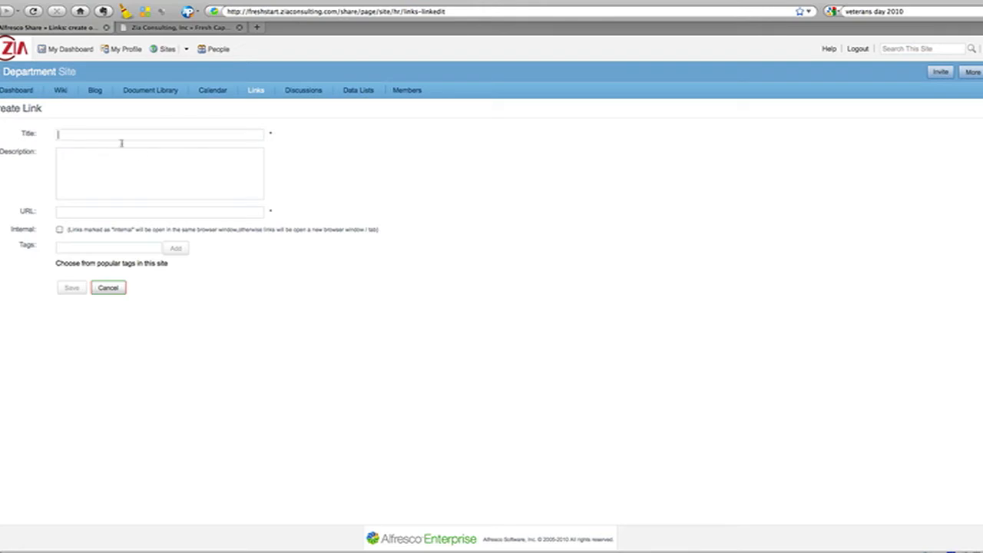
pyautogui.write('Go')
pyautogui.write('http://www.google.com')
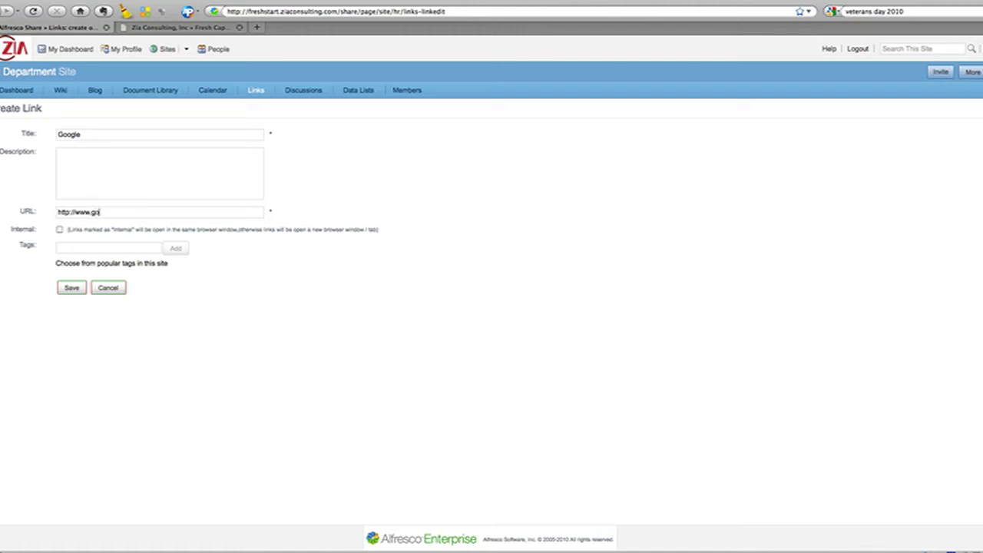
pyautogui.click(71, 289)
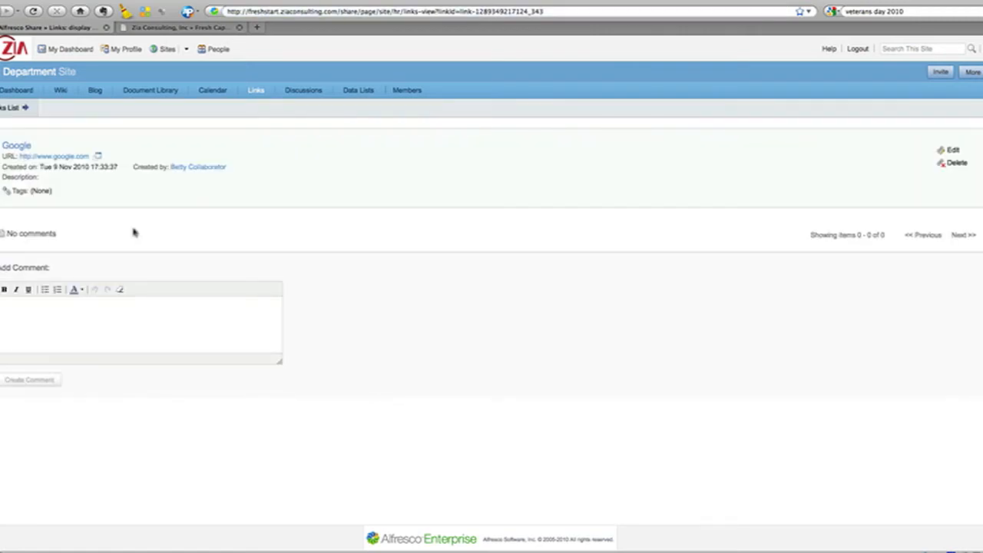
# - Open Data Lists and cancel the New List dialog without creating a list
pyautogui.click(369, 91)
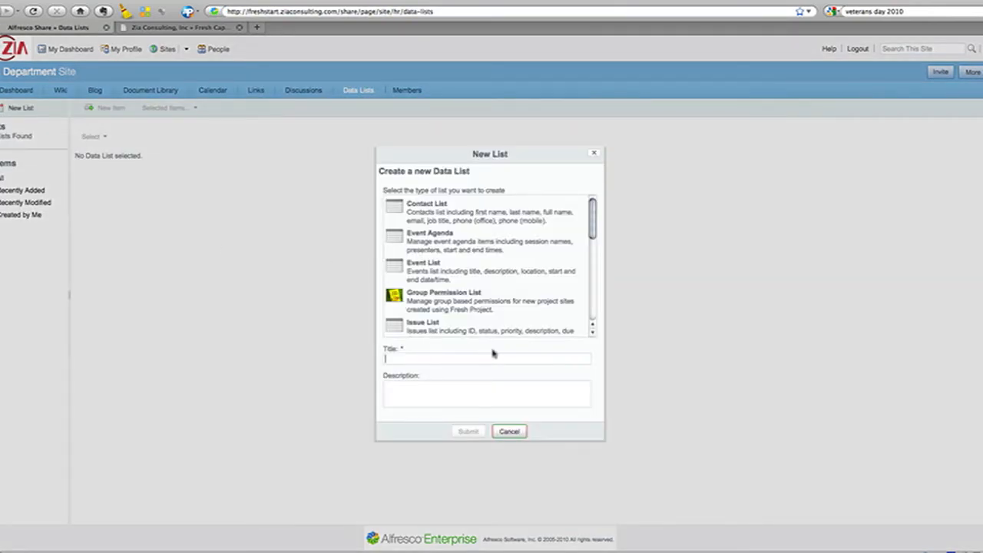
pyautogui.click(509, 432)
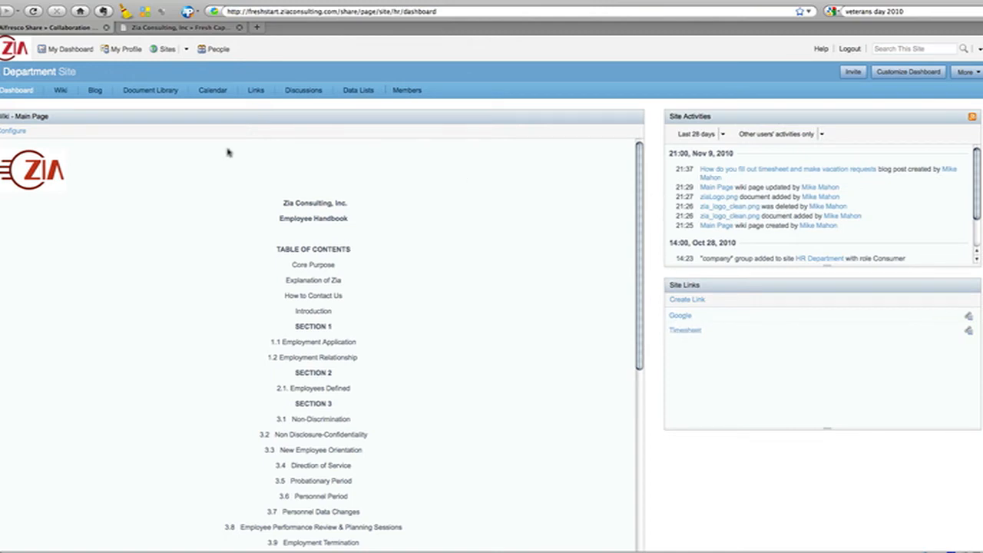
# - Edit the wiki main page, browse library images for the ZIA logo, then discard the edits
pyautogui.click(60, 91)
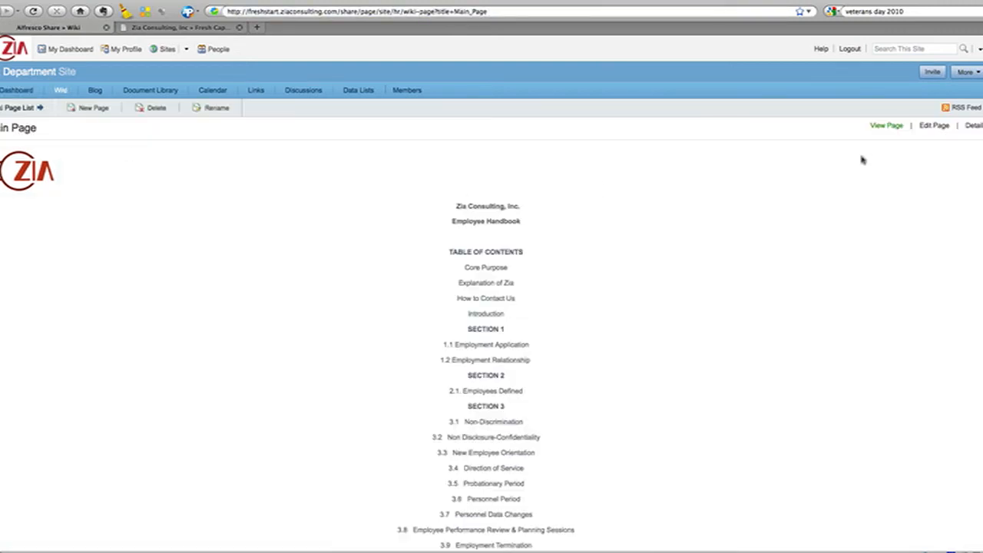
pyautogui.click(934, 125)
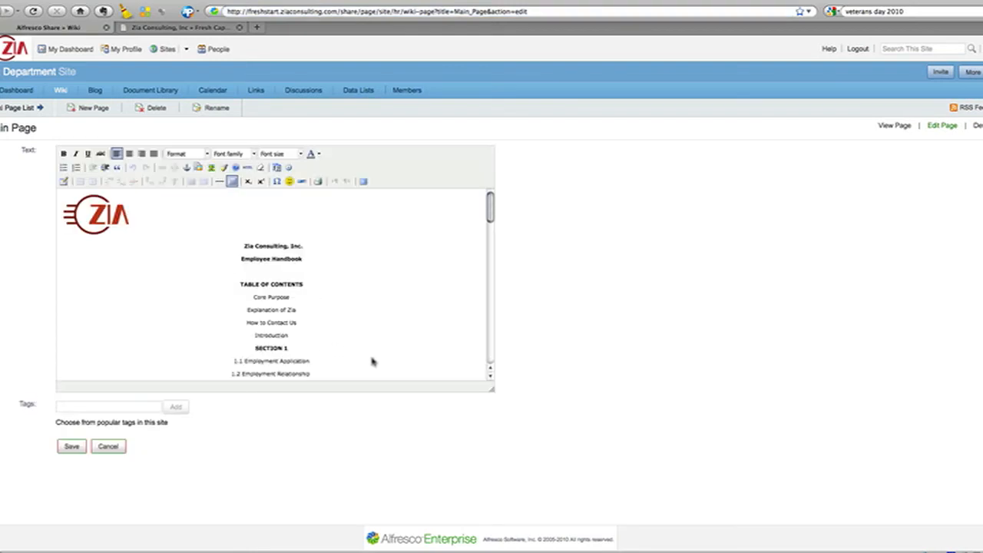
pyautogui.click(111, 219)
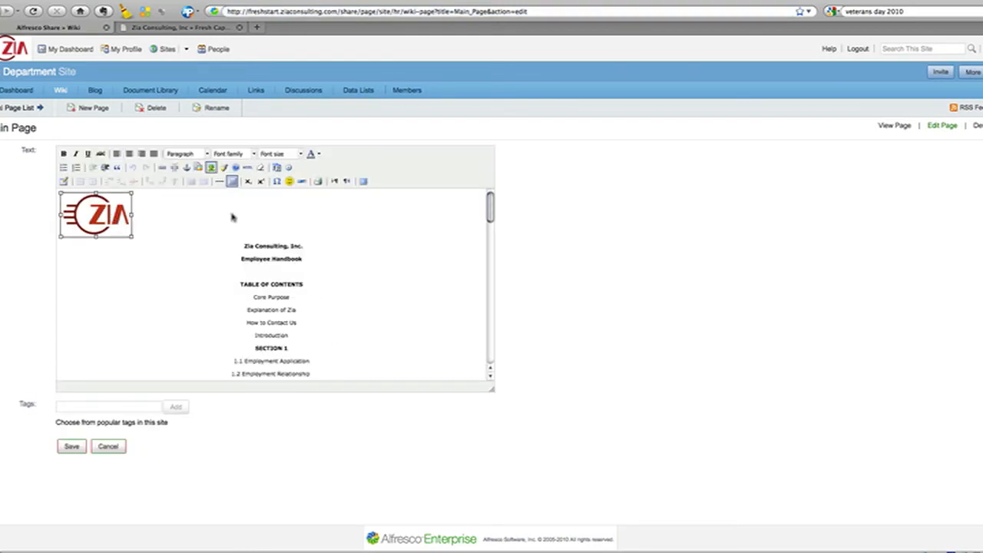
pyautogui.click(199, 168)
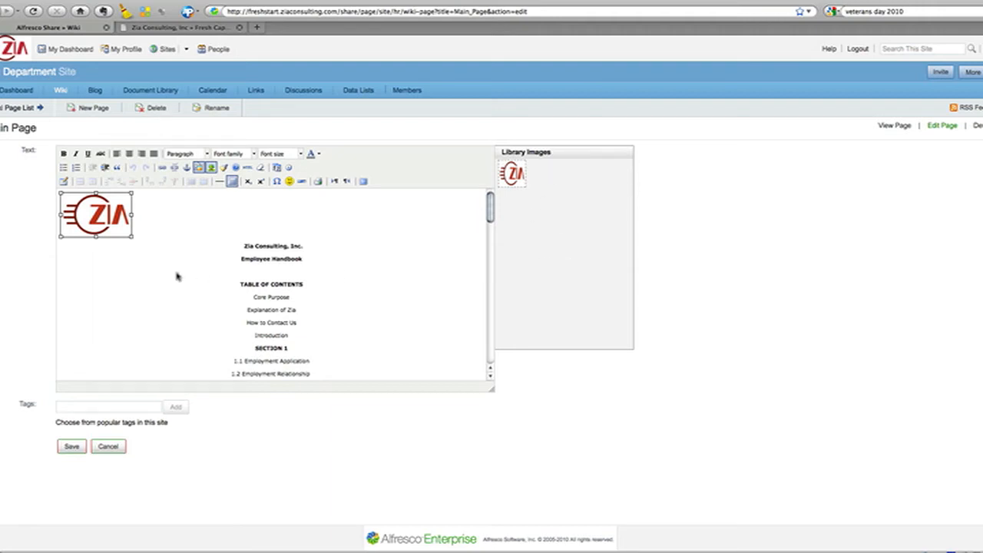
pyautogui.click(108, 447)
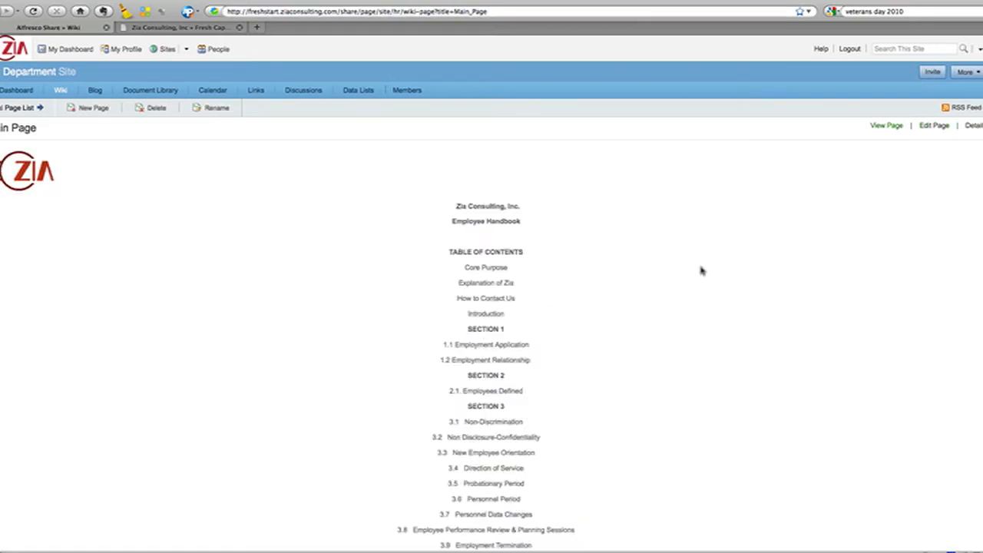
# - Log out of Alfresco Share from the Employee Handbook wiki page
pyautogui.scroll(-10, 699, 269)
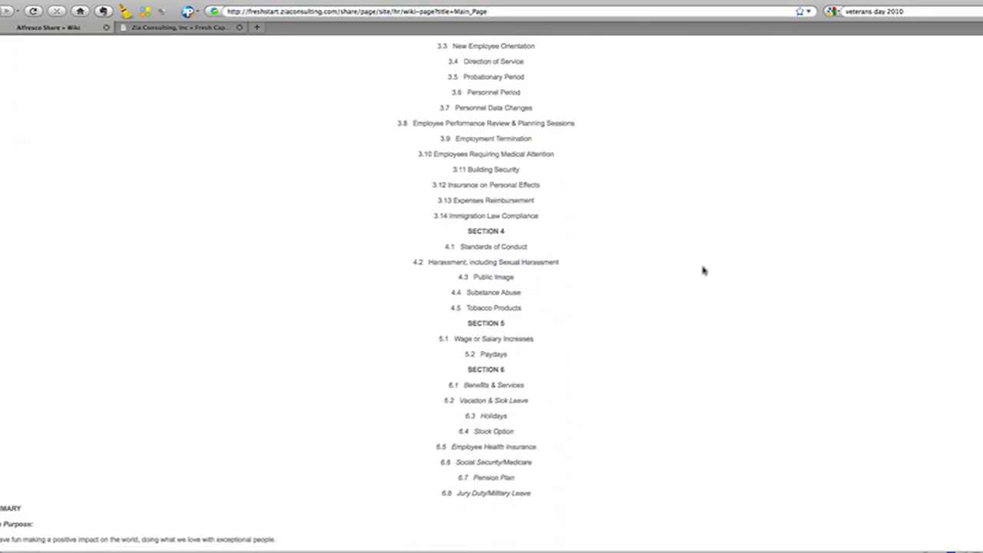
pyautogui.scroll(10, 702, 269)
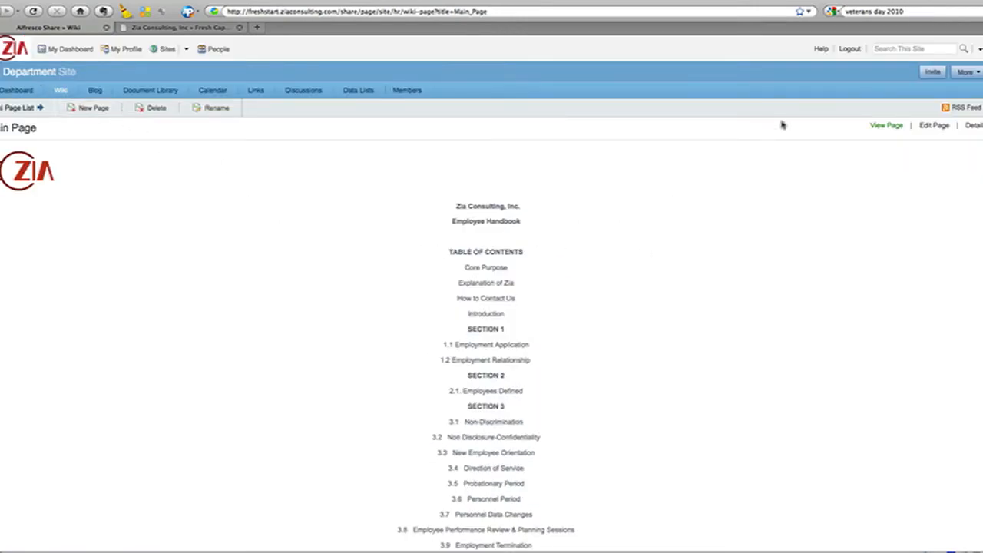
pyautogui.click(850, 49)
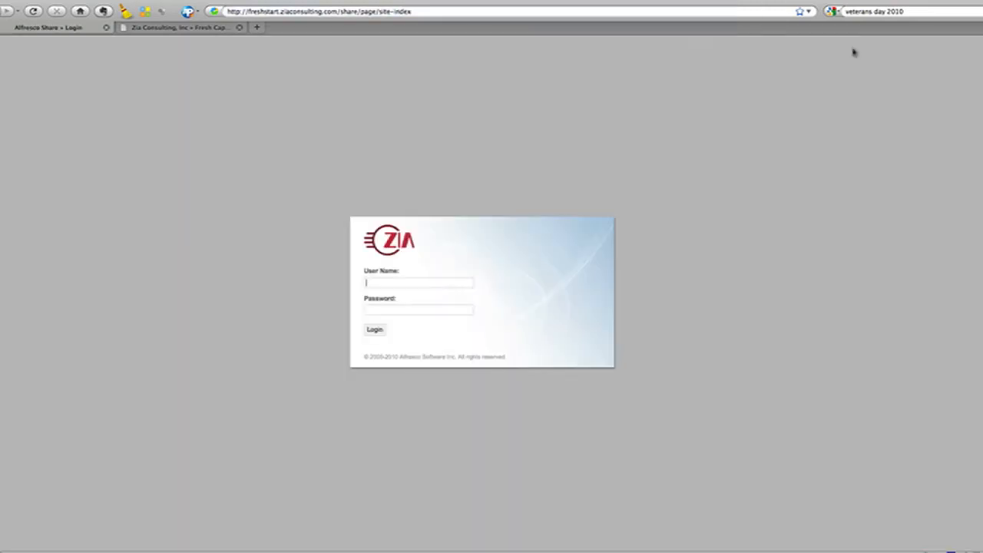
# - Log back in with the suggested user name and saved password
pyautogui.write('mm')
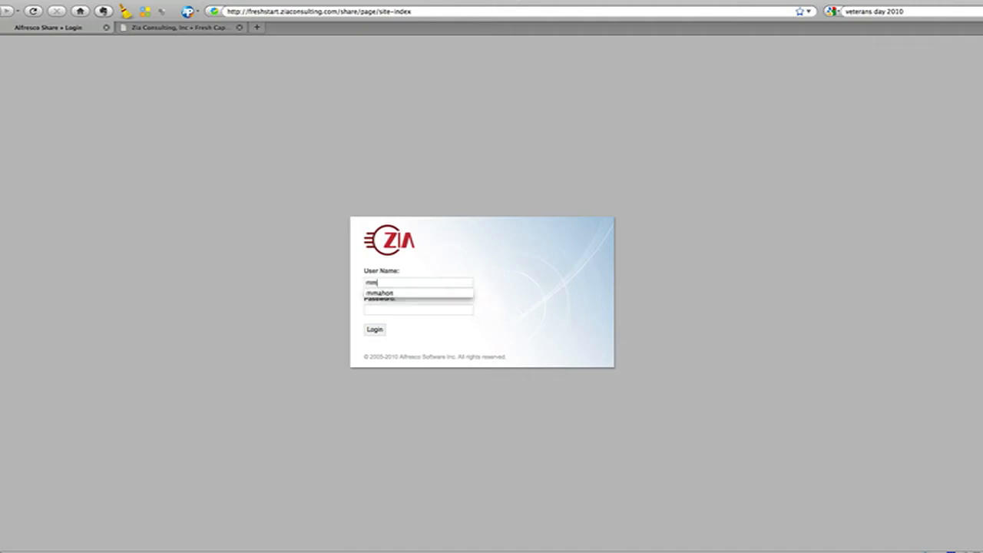
pyautogui.write('ahon')
pyautogui.press('Tab')
pyautogui.press('Return')
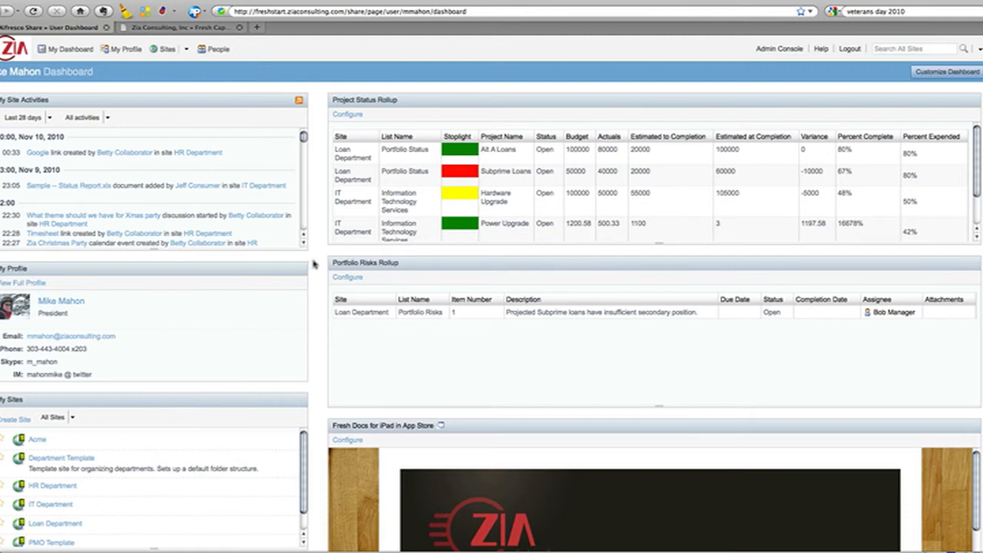
# - Find the PMO Template site in the My Sites dashlet and open it
pyautogui.scroll(-5, 313, 264)
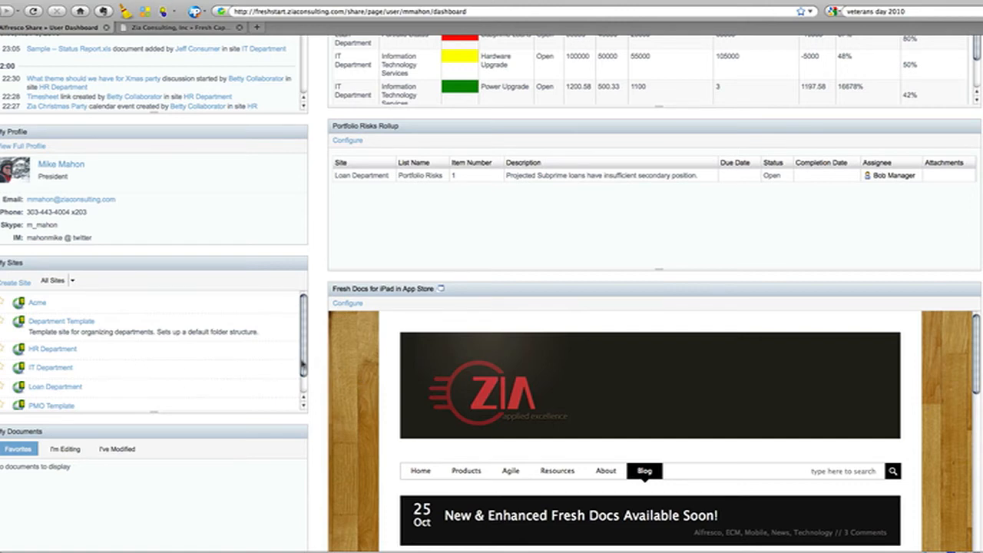
pyautogui.scroll(-2, 303, 367)
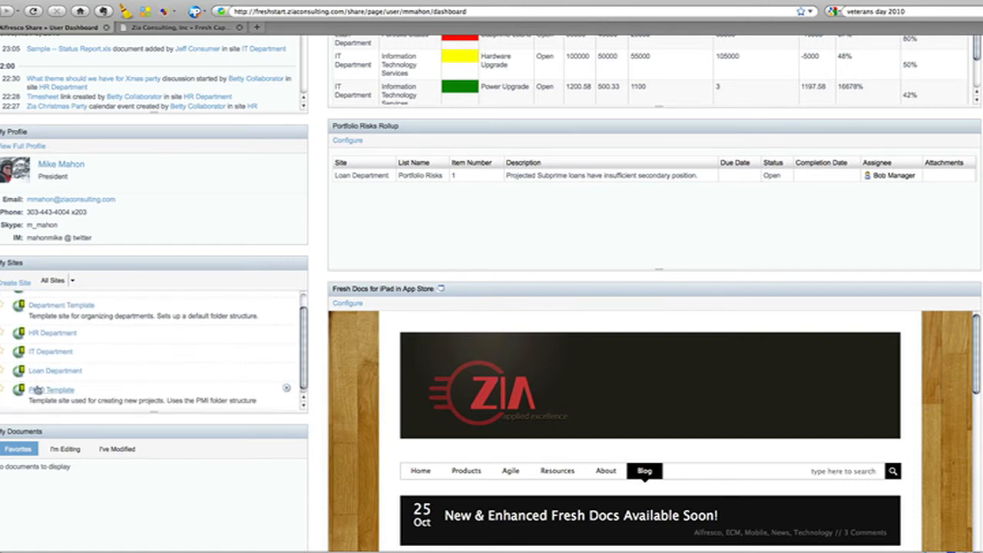
pyautogui.scroll(1, 67, 392)
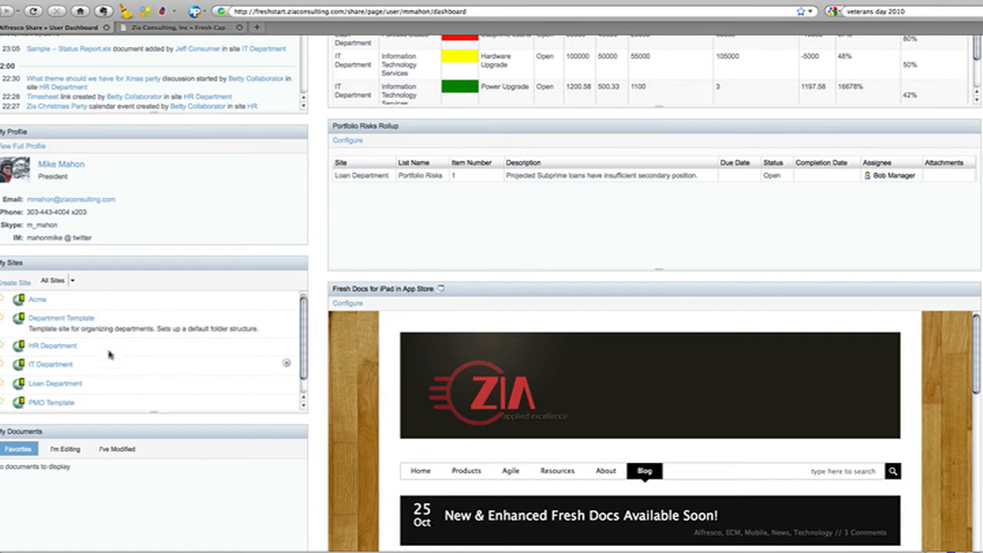
pyautogui.click(51, 403)
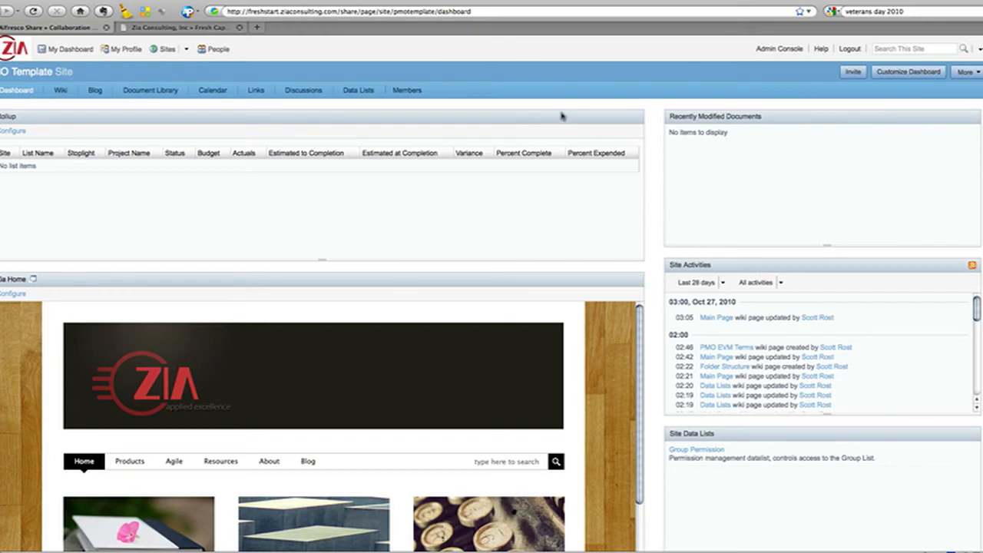
# - Switch the PMO Template site to its Data Lists page
pyautogui.click(366, 93)
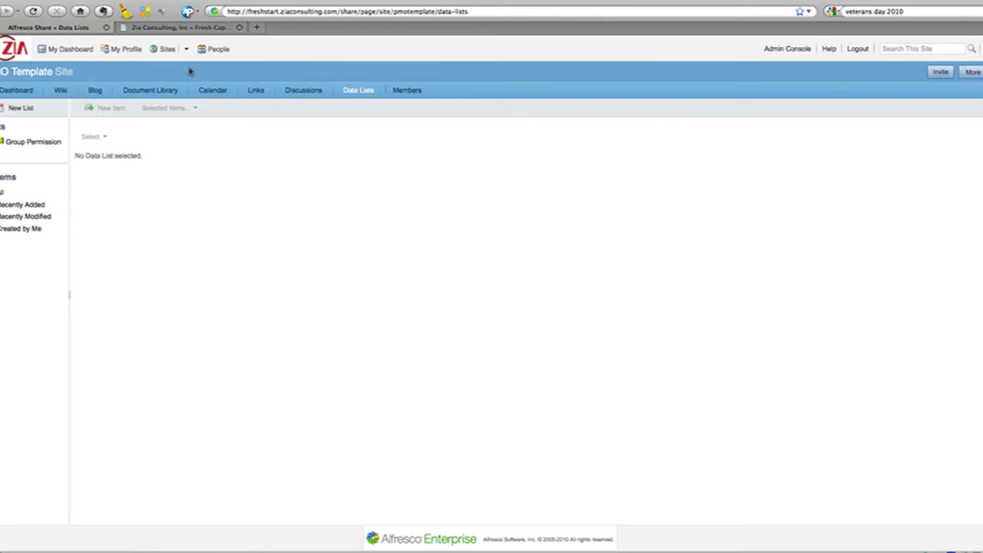
# - Show the Group Permission list's four groups and their permission levels
pyautogui.moveTo(43, 147)
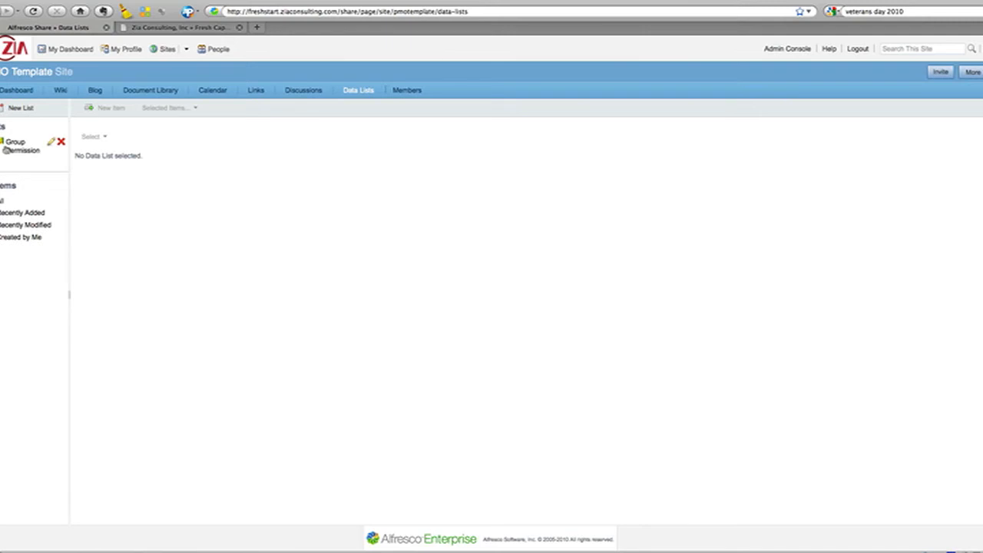
pyautogui.click(9, 148)
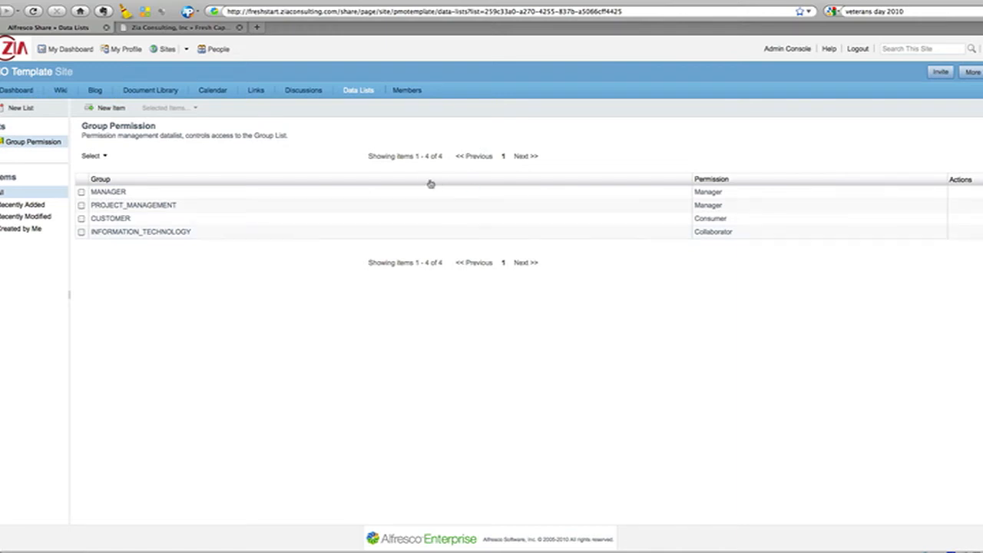
# - Create a User Permission List titled 'User Permissions' and open it from the Lists panel
pyautogui.click(29, 109)
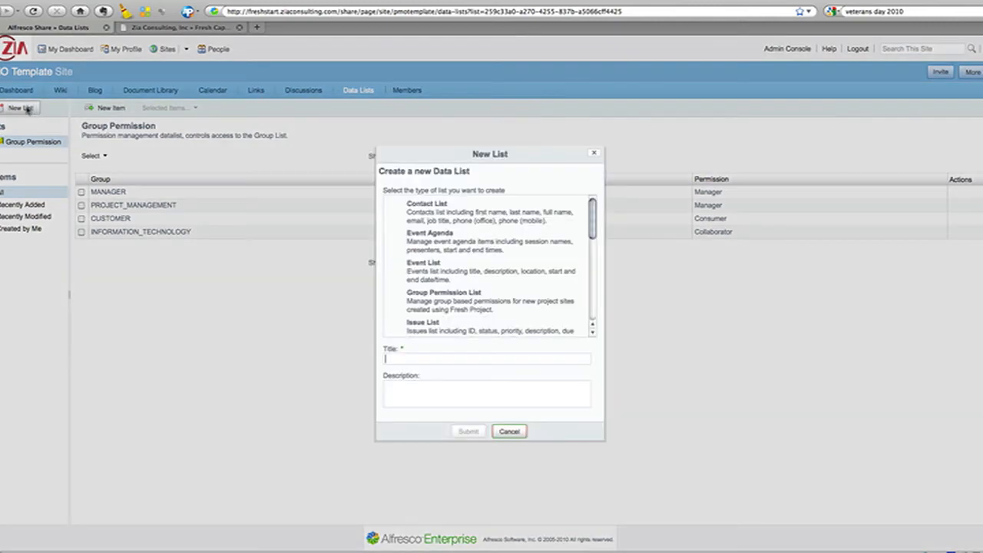
pyautogui.scroll(-8, 427, 277)
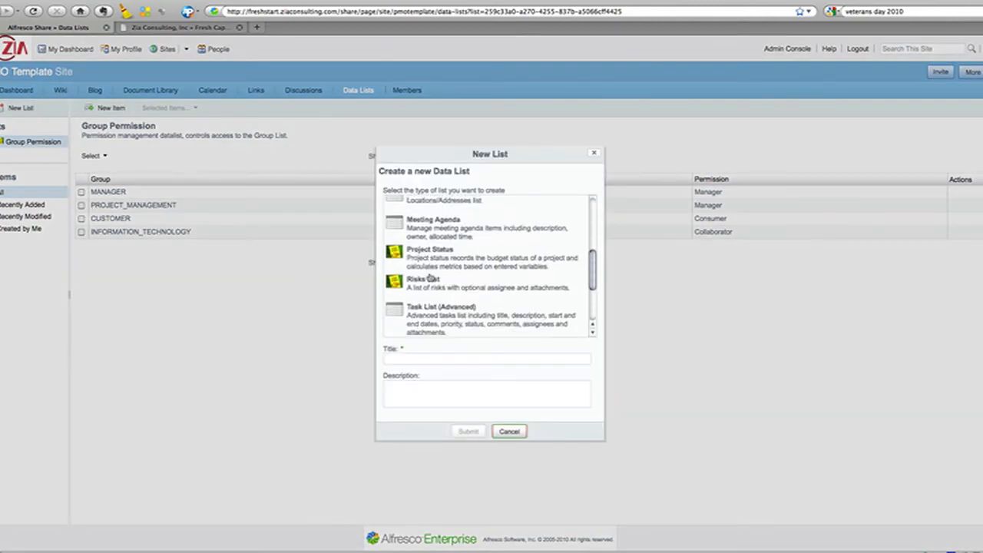
pyautogui.click(431, 318)
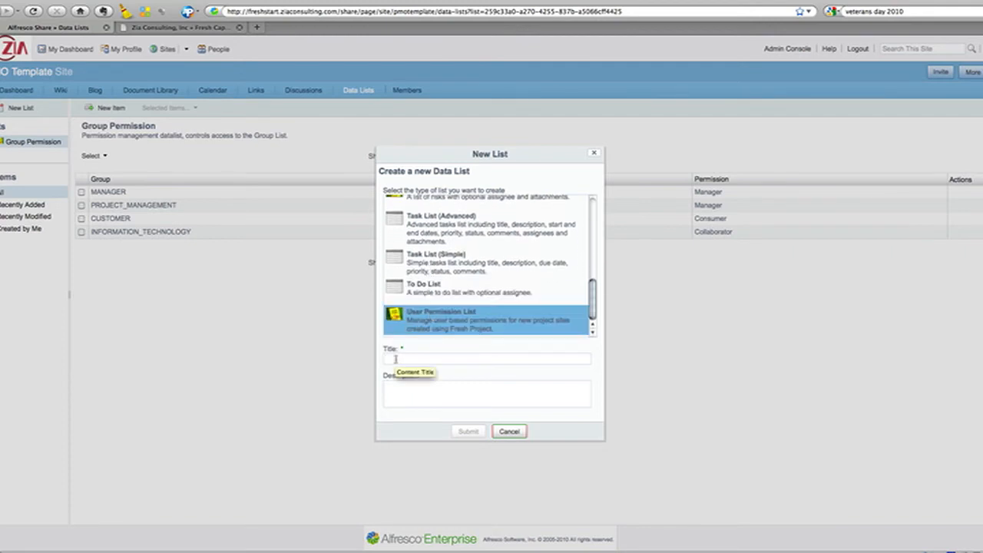
pyautogui.write('User Permis')
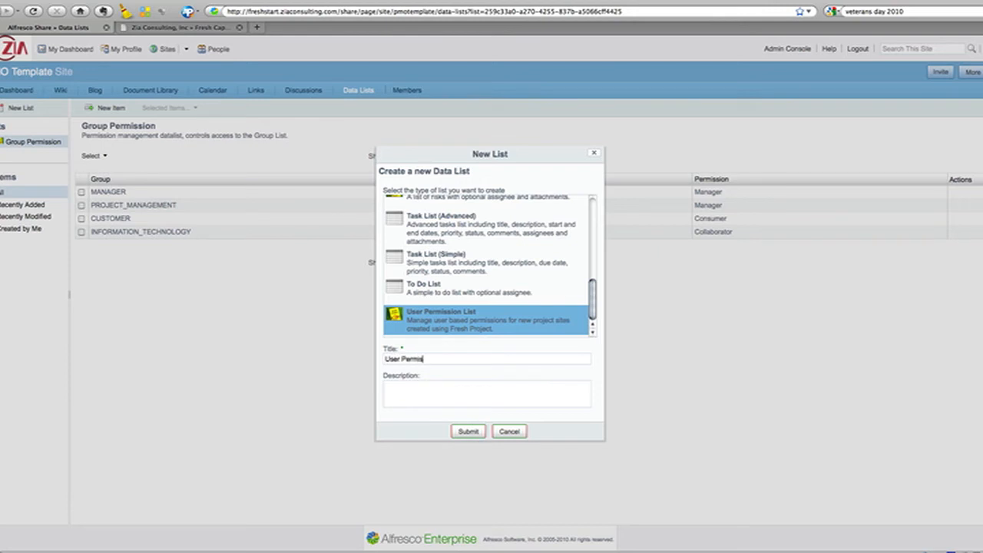
pyautogui.write('sions')
pyautogui.click(467, 431)
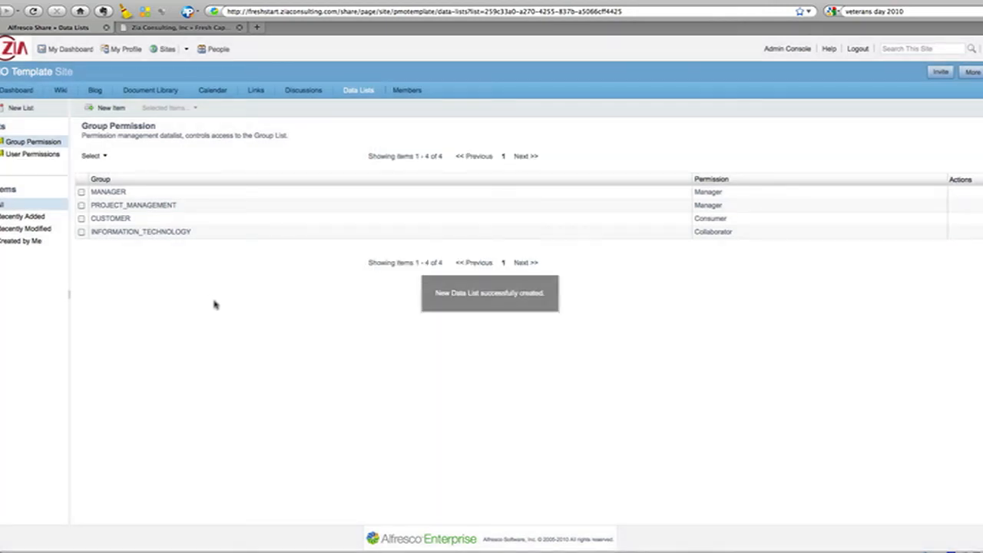
pyautogui.click(35, 154)
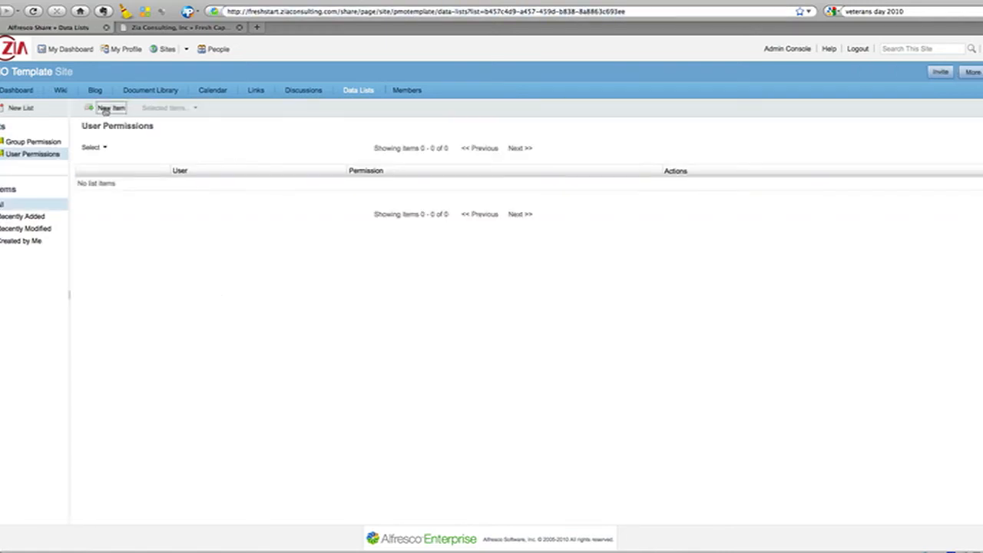
# - Add a User Permissions item granting the client collaborator user, found by searching 'a', Consumer permission
pyautogui.click(108, 108)
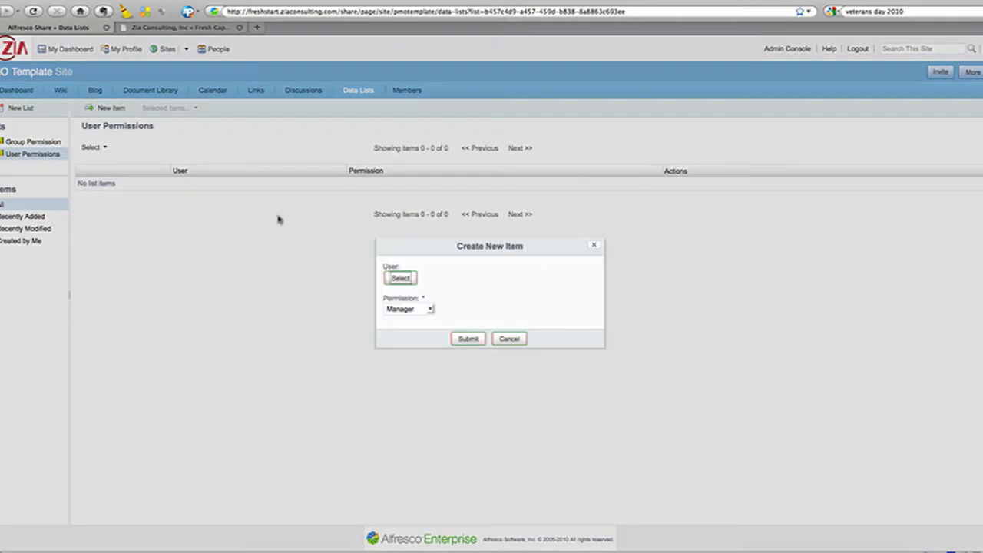
pyautogui.click(400, 279)
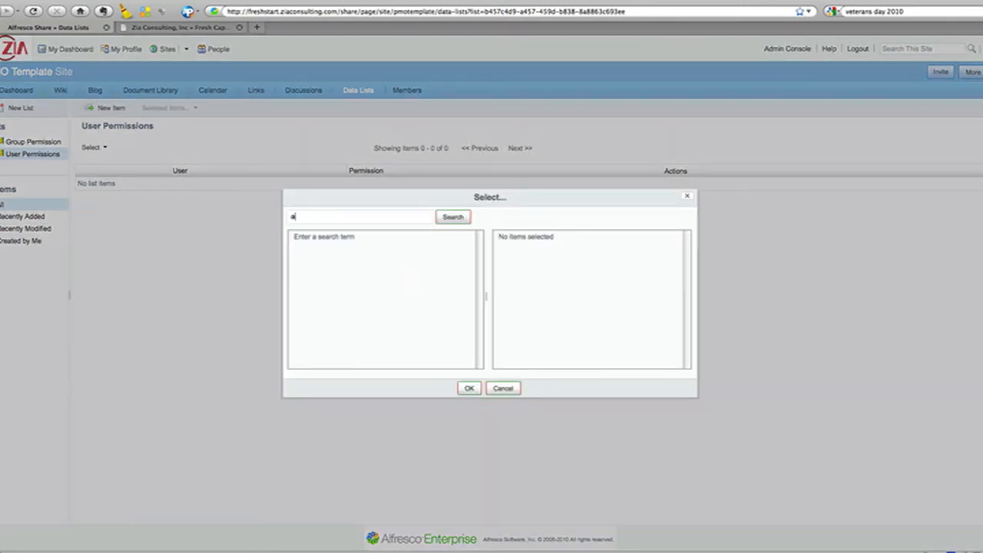
pyautogui.write('a')
pyautogui.press('Return')
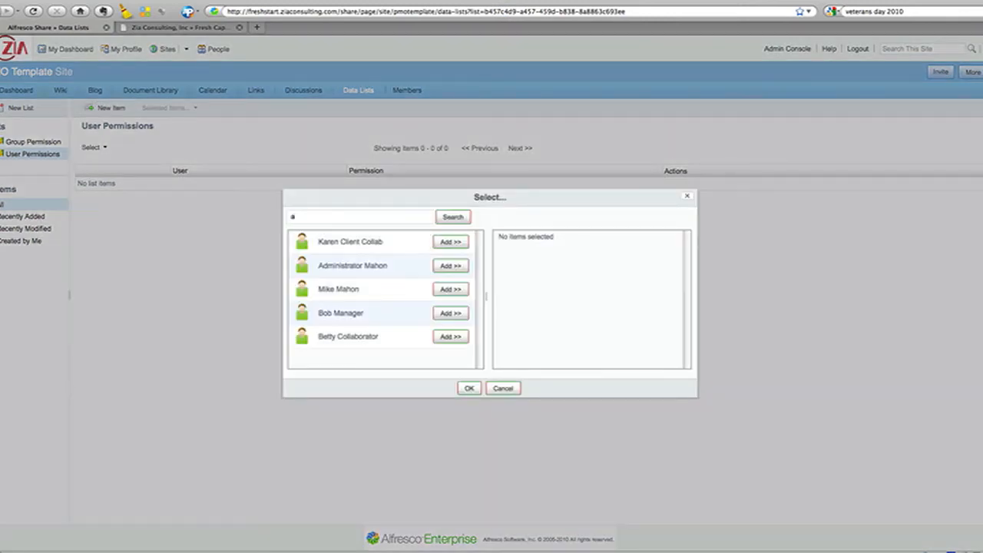
pyautogui.click(454, 243)
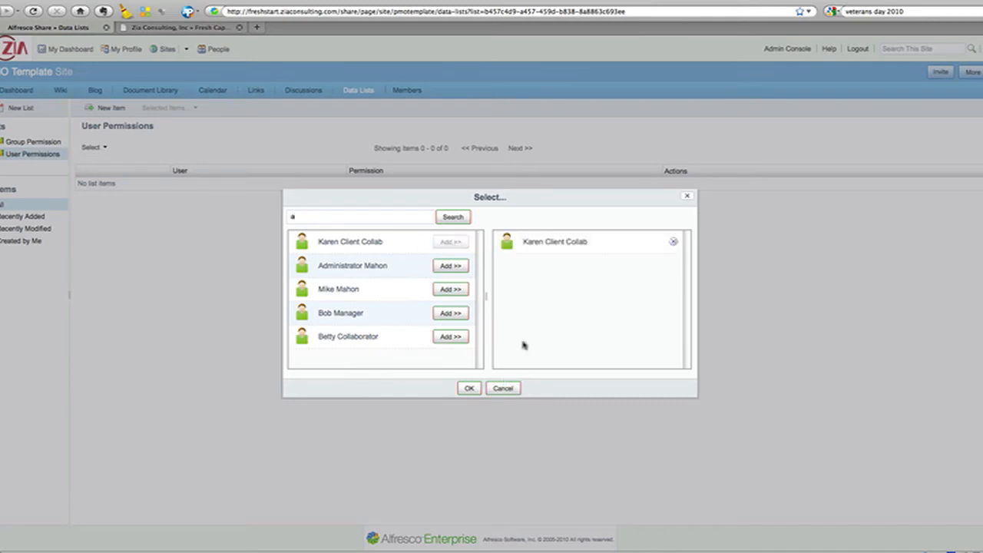
pyautogui.click(470, 389)
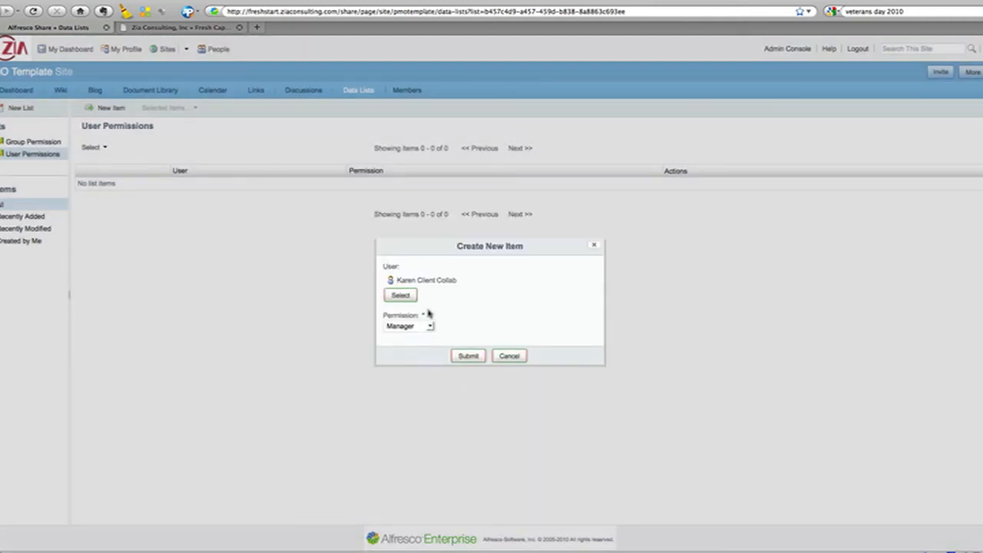
pyautogui.click(430, 327)
pyautogui.click(410, 366)
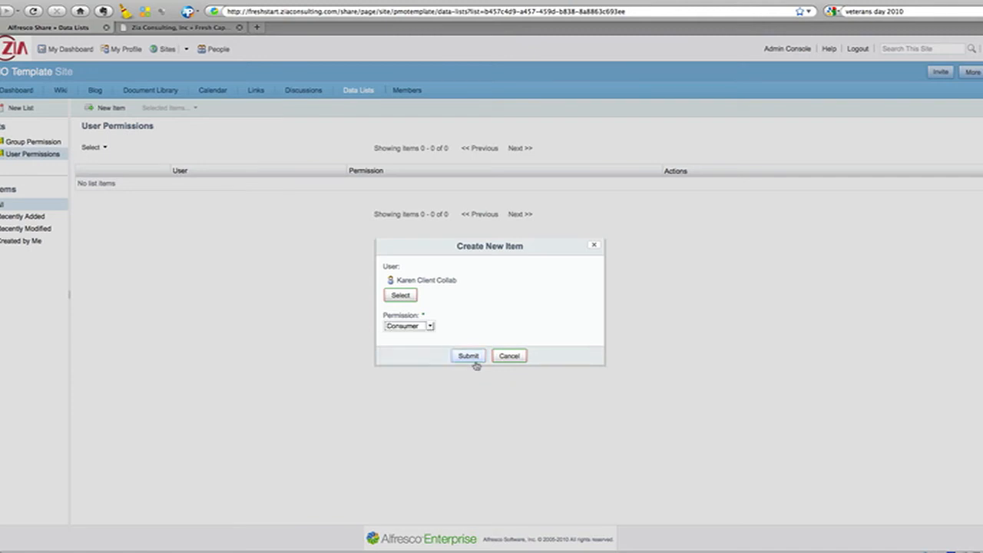
pyautogui.click(469, 356)
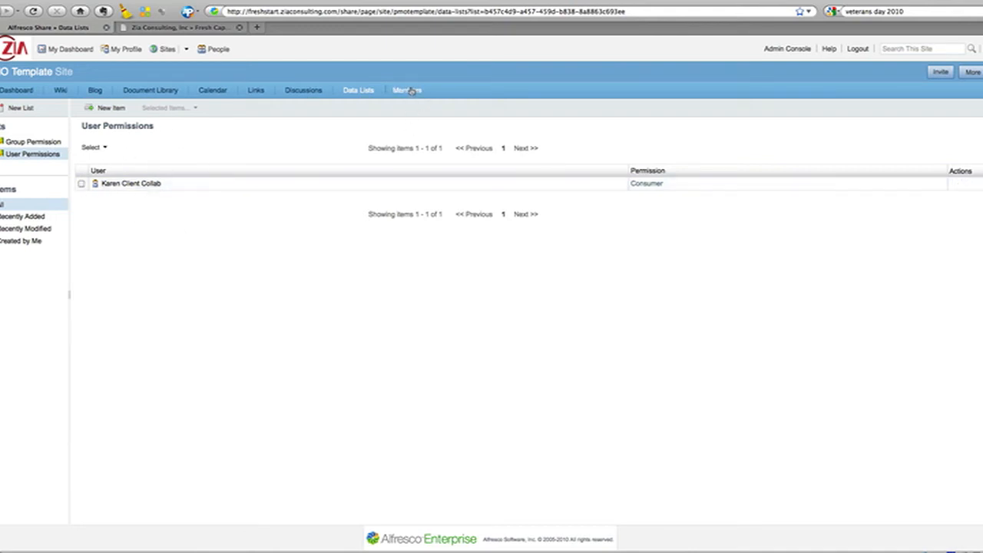
# - Browse the Document Library to Project TBD > 3 Execution, showing subfolders 1_Discovery through 7_Support
pyautogui.click(150, 89)
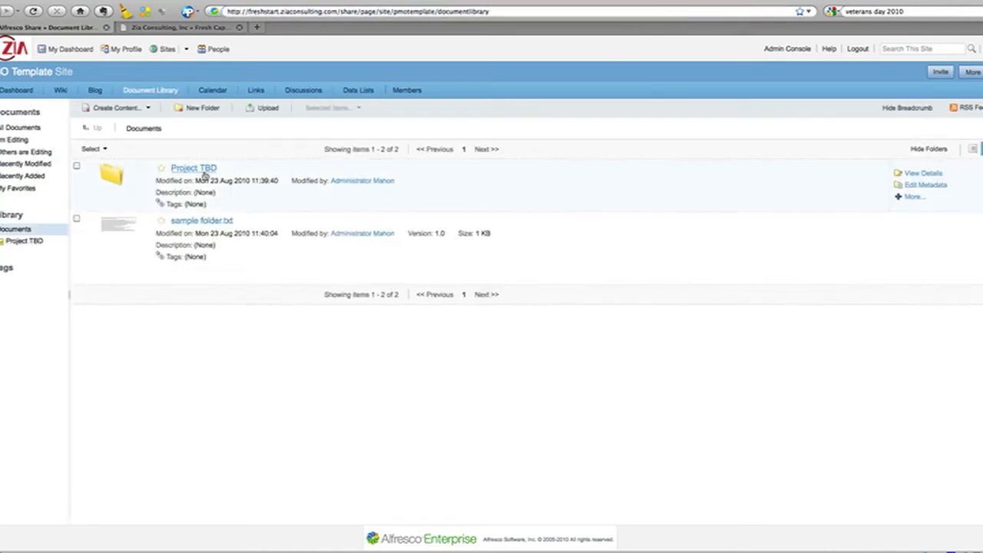
pyautogui.click(203, 172)
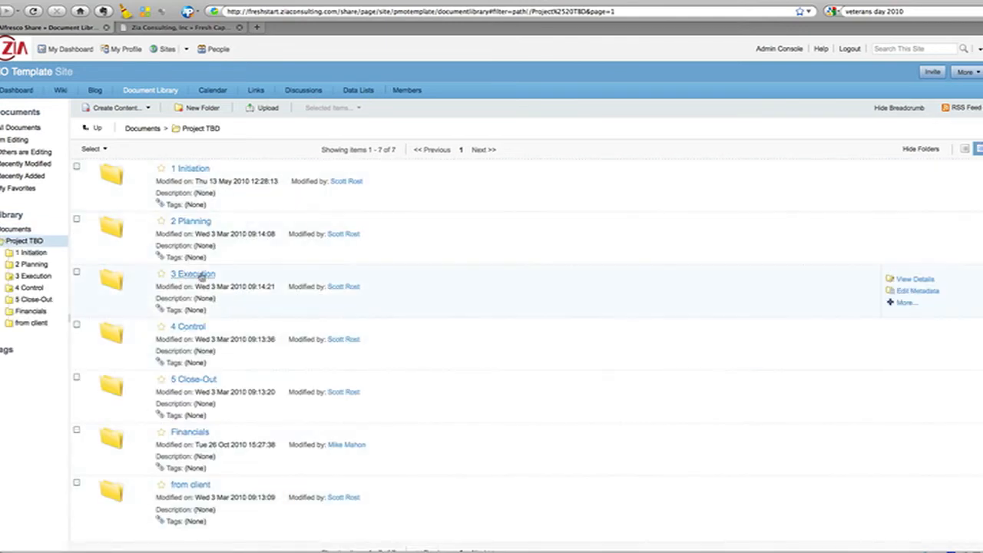
pyautogui.click(198, 277)
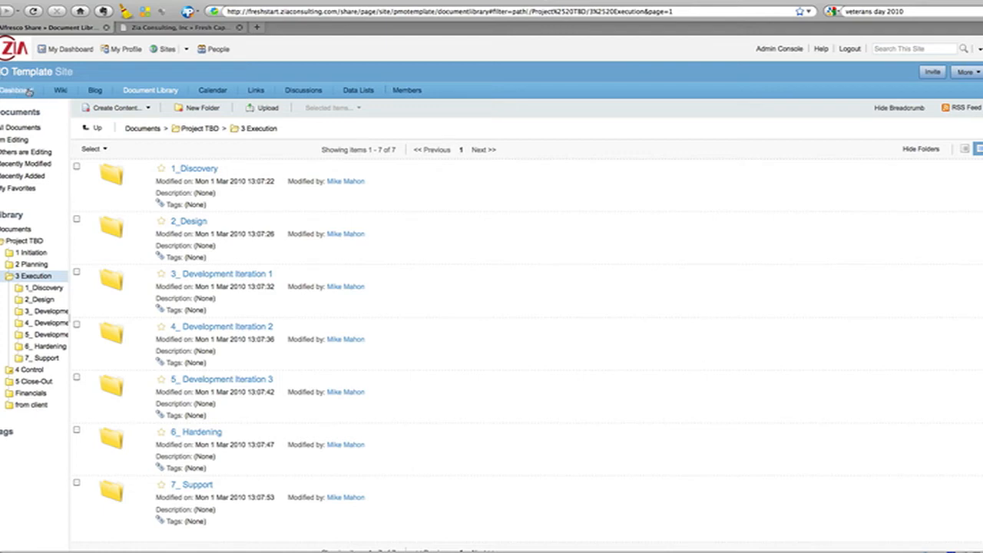
pyautogui.moveTo(573, 187)
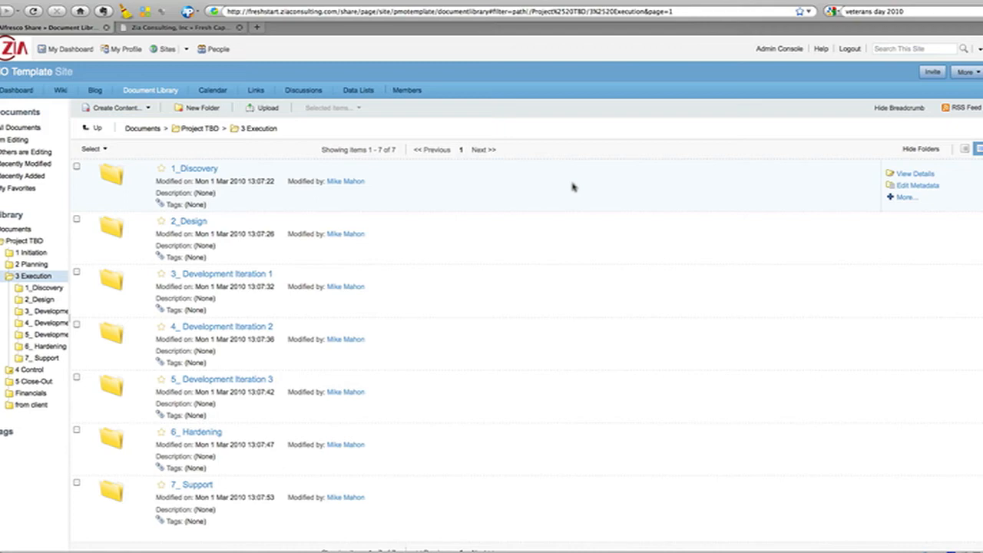
# - Review the PMO Template site dashboard and Data Lists, then go to My Dashboard
pyautogui.click(15, 92)
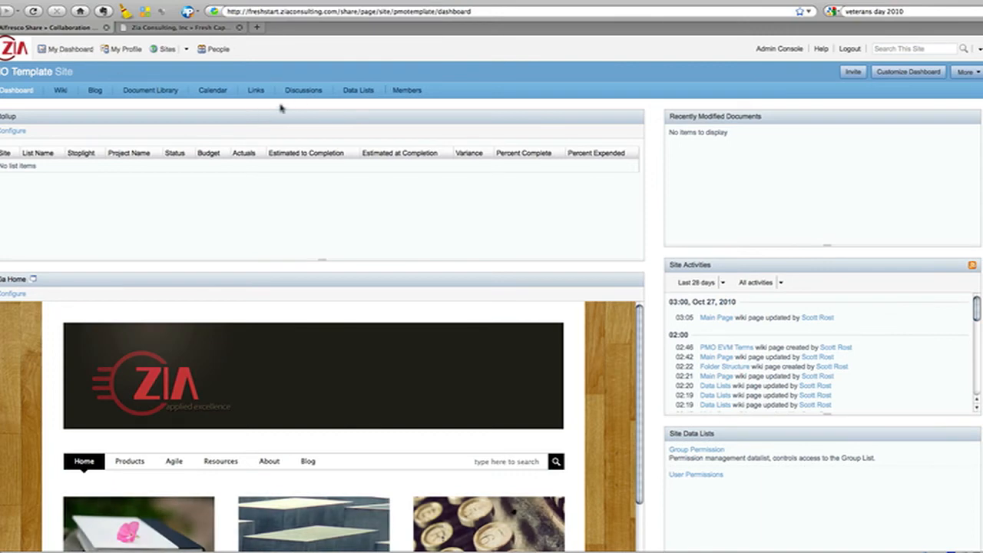
pyautogui.click(360, 93)
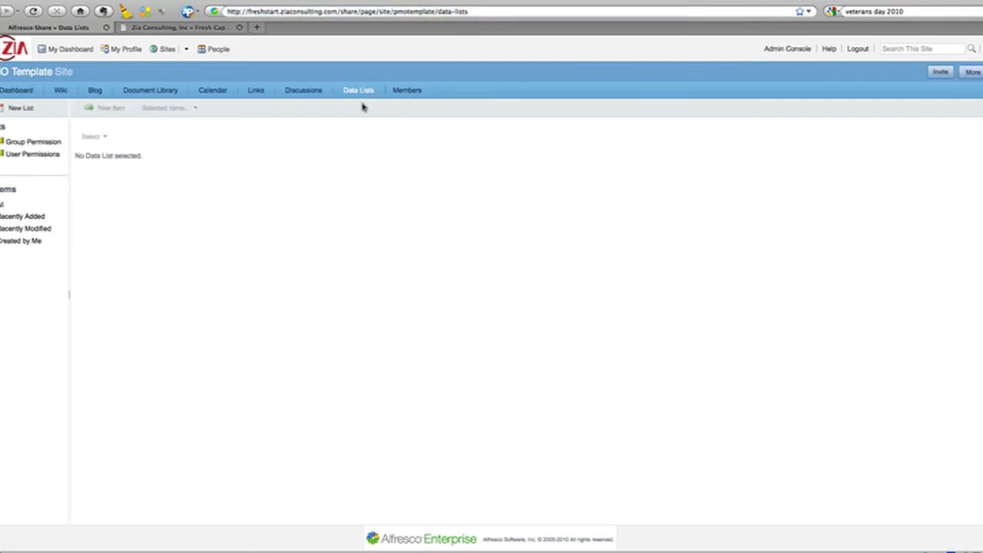
pyautogui.click(69, 50)
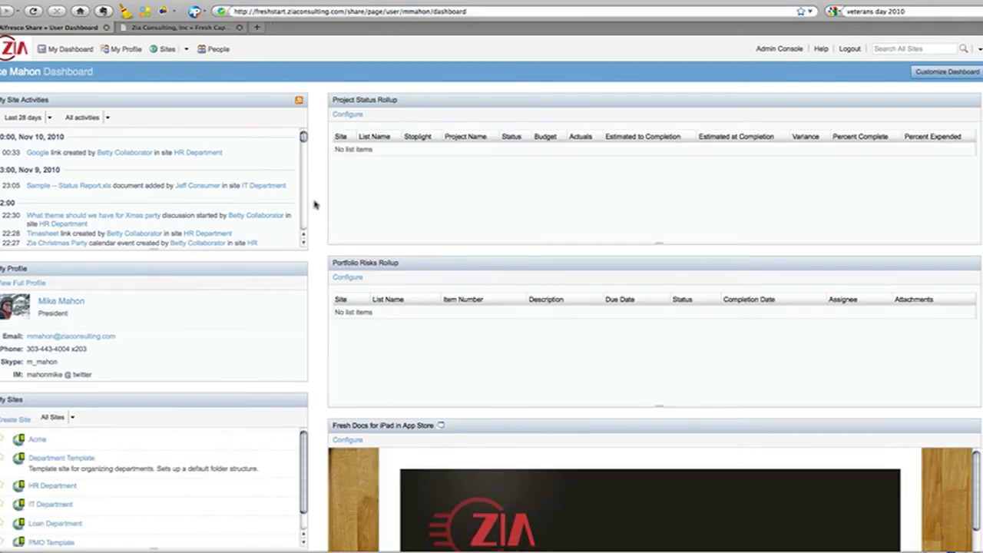
# - Open Department Template from the My Sites dashlet on the user dashboard
pyautogui.scroll(-5, 312, 379)
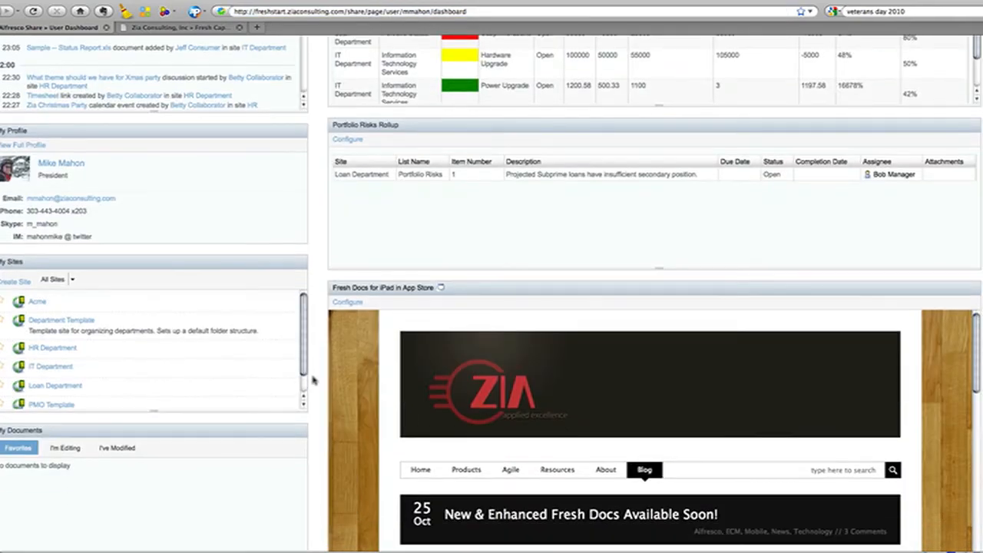
pyautogui.click(61, 322)
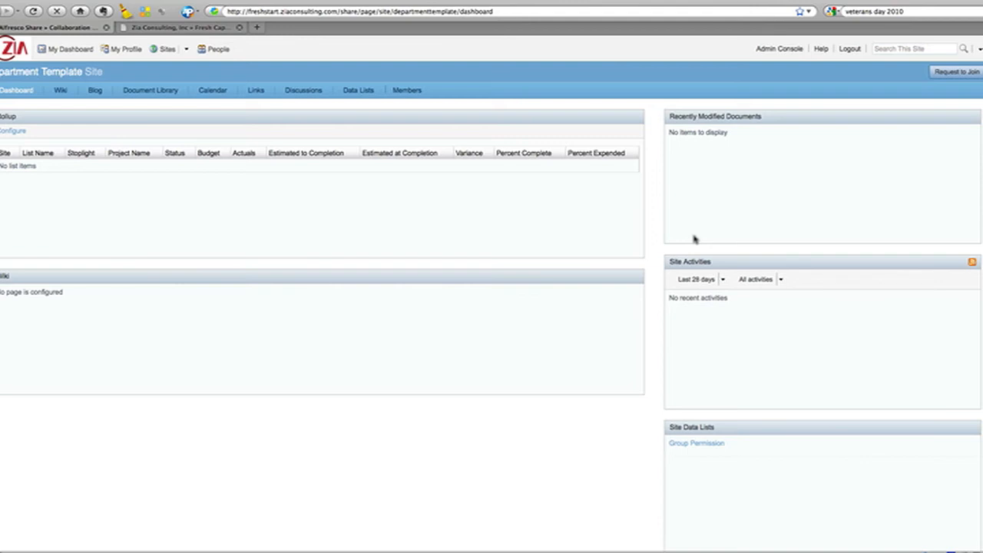
# - Show the Department Template document library with Budgets, Minutes, Org Charts and Planning folders
pyautogui.click(150, 92)
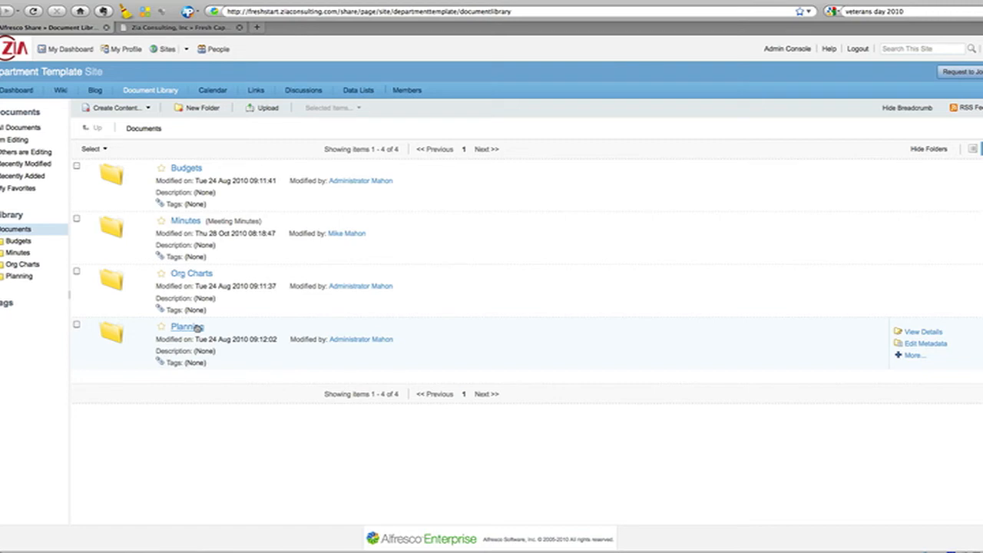
# - Create folder 'Media' described 'Store media and have copyright review.' and show its More actions
pyautogui.click(204, 108)
pyautogui.write('Media')
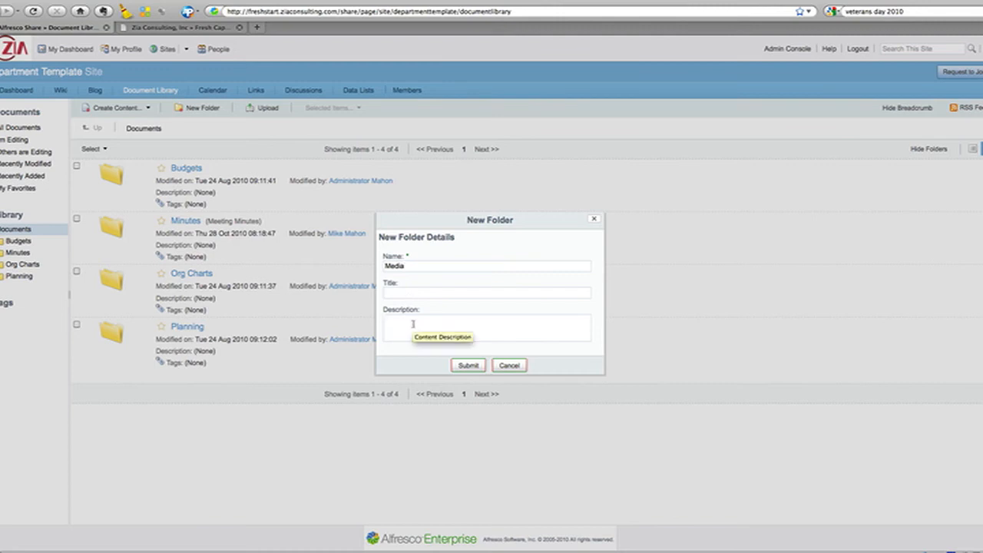
pyautogui.write('S')
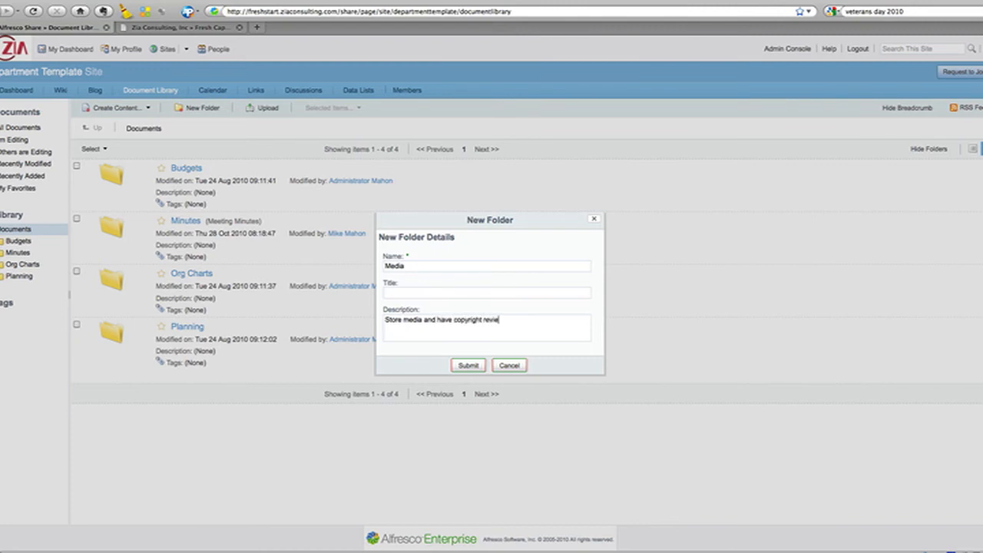
pyautogui.click(458, 366)
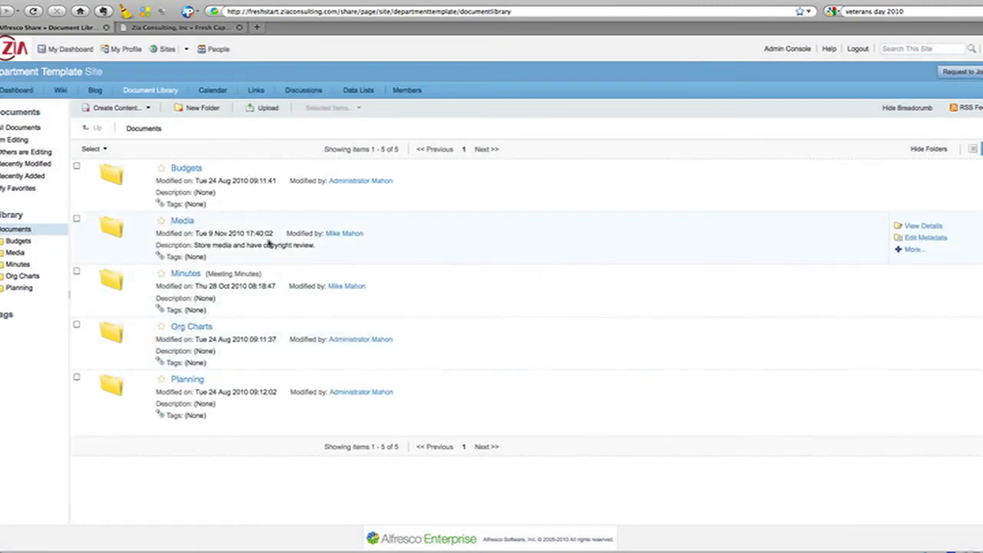
pyautogui.click(908, 250)
# - In Department Template's Group Permission list, add an ADMINISTRATOR group item with Manager permission
pyautogui.click(361, 92)
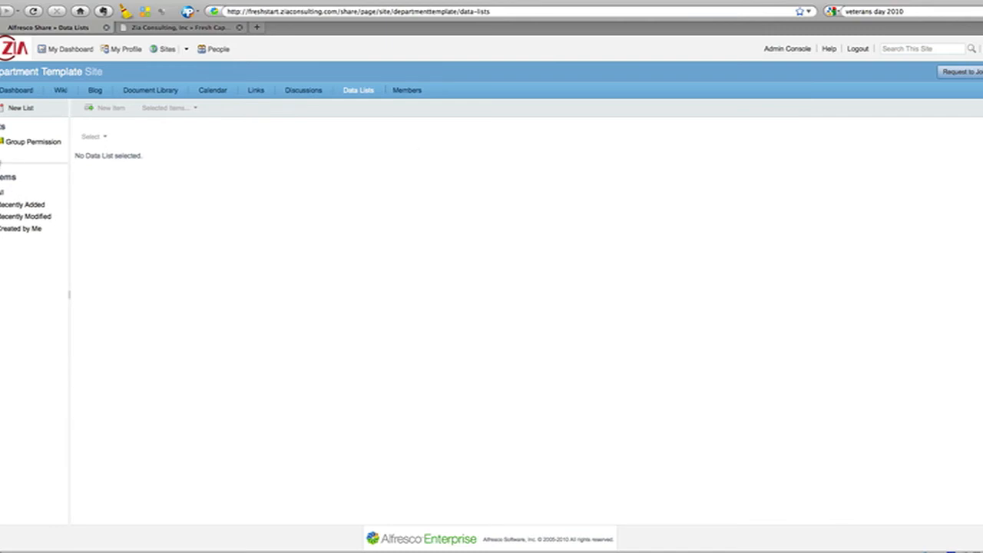
pyautogui.click(17, 144)
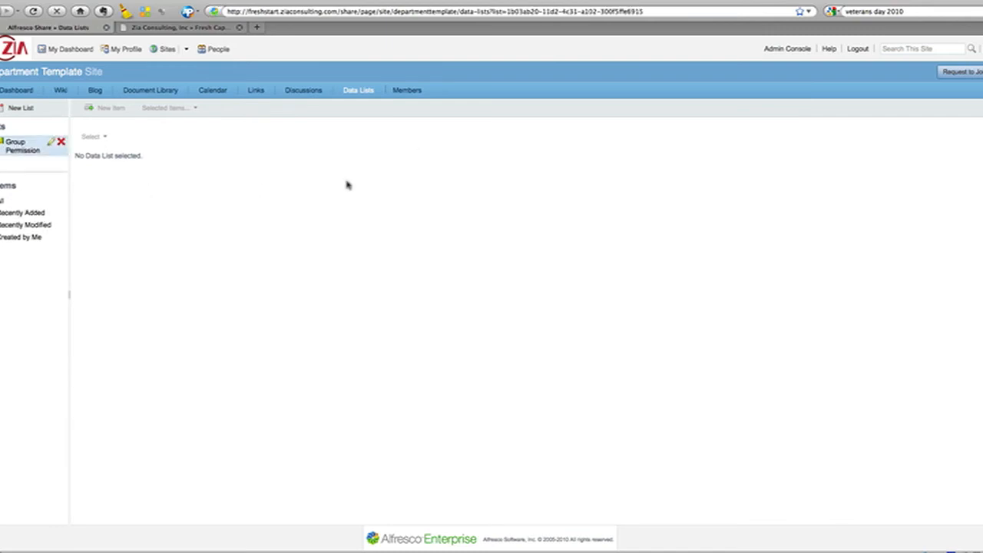
pyautogui.click(107, 108)
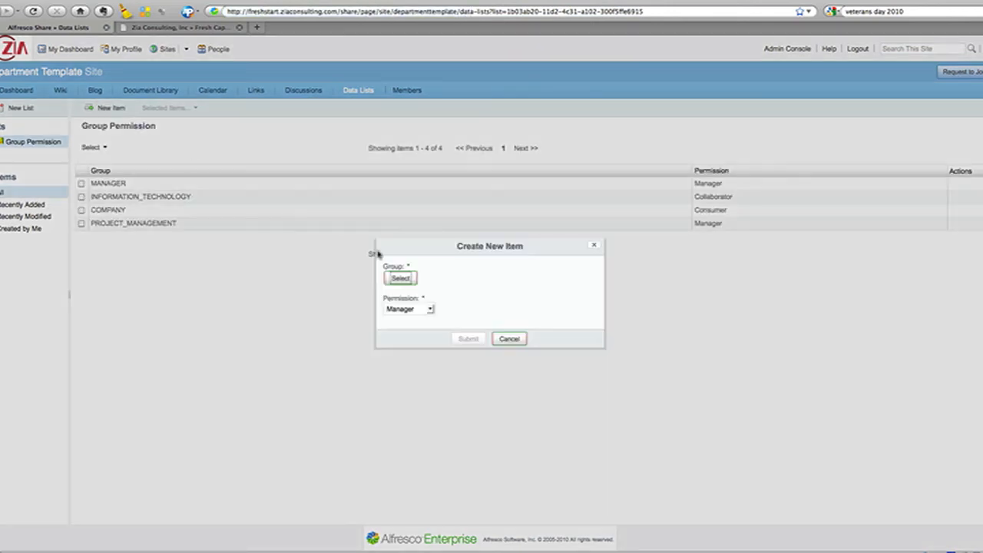
pyautogui.click(401, 278)
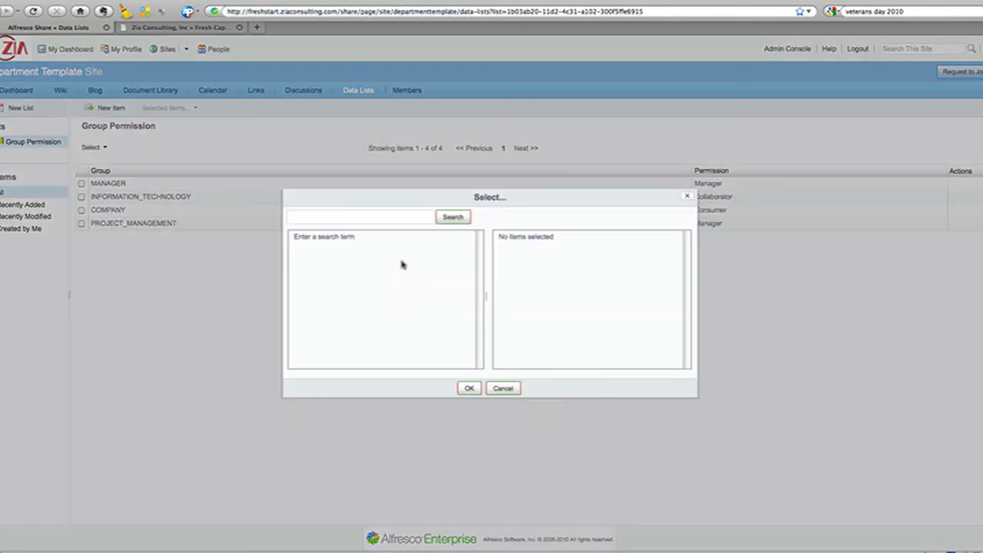
pyautogui.write('a')
pyautogui.press('Return')
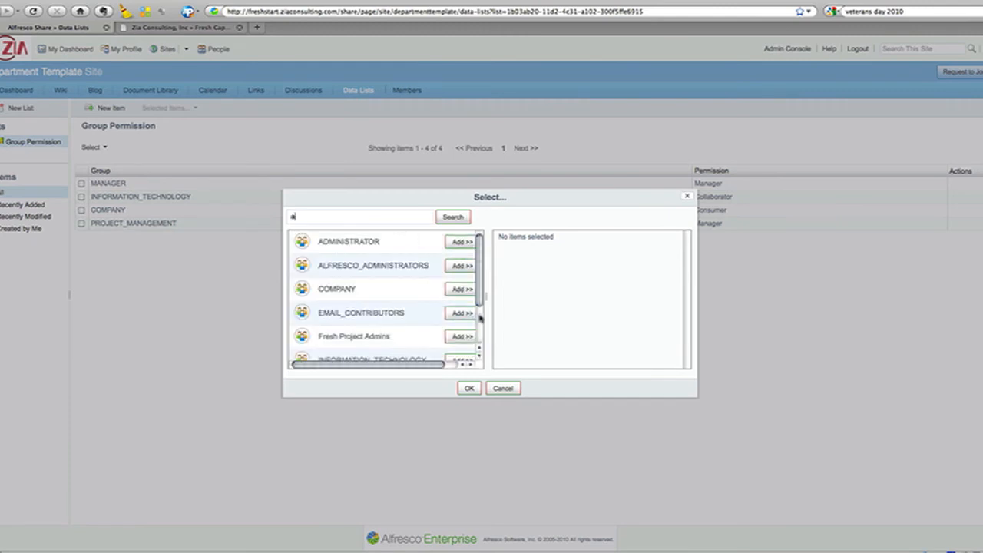
pyautogui.moveTo(478, 299); pyautogui.dragTo(481, 343)
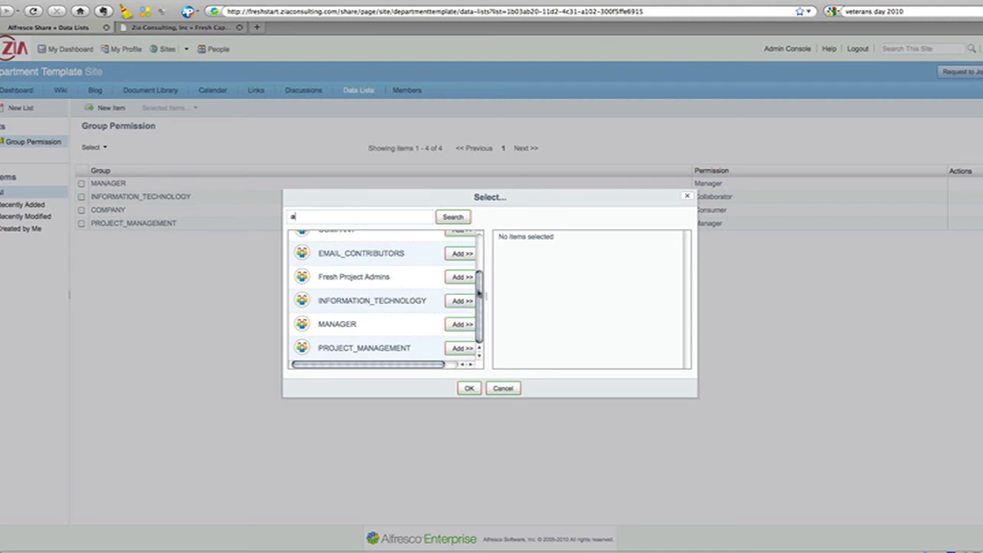
pyautogui.moveTo(478, 294); pyautogui.dragTo(479, 237)
pyautogui.click(461, 241)
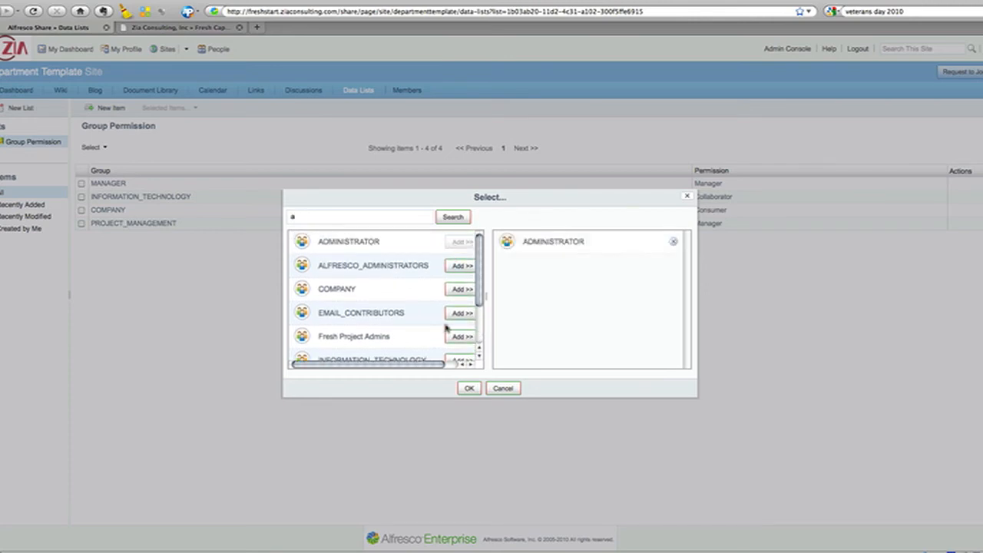
pyautogui.click(470, 388)
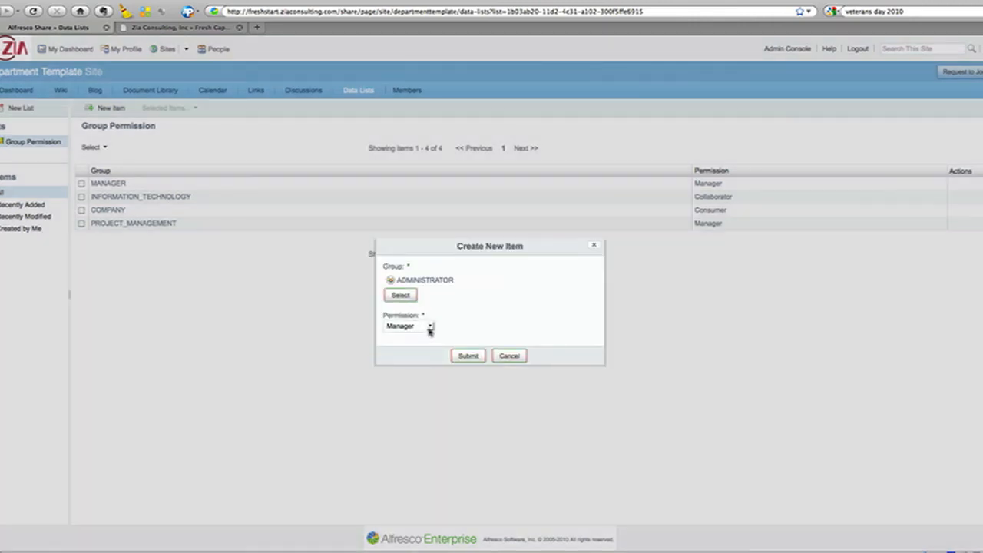
pyautogui.click(469, 356)
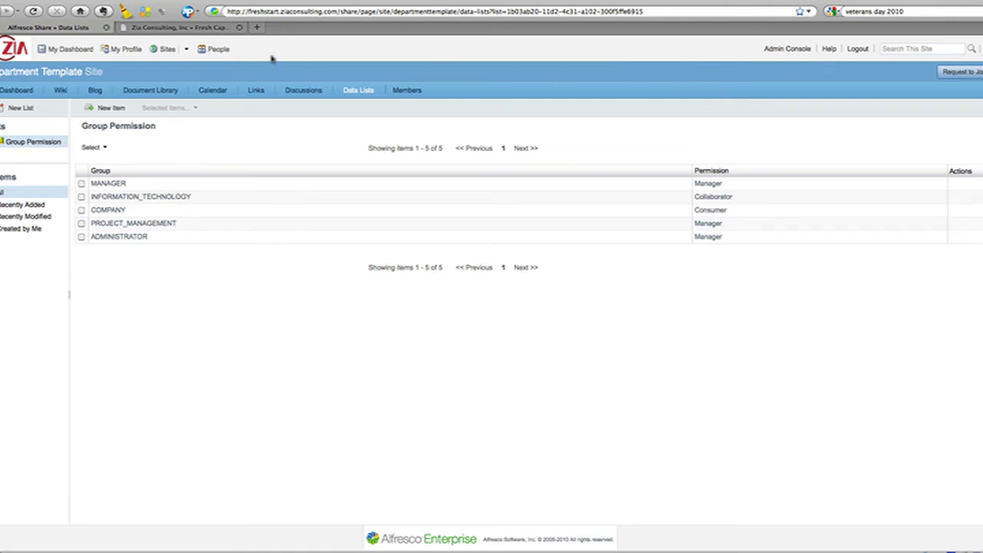
# - Create the private 'Accounting Department' site, URL name 'accounting', from the Department Template
pyautogui.click(187, 49)
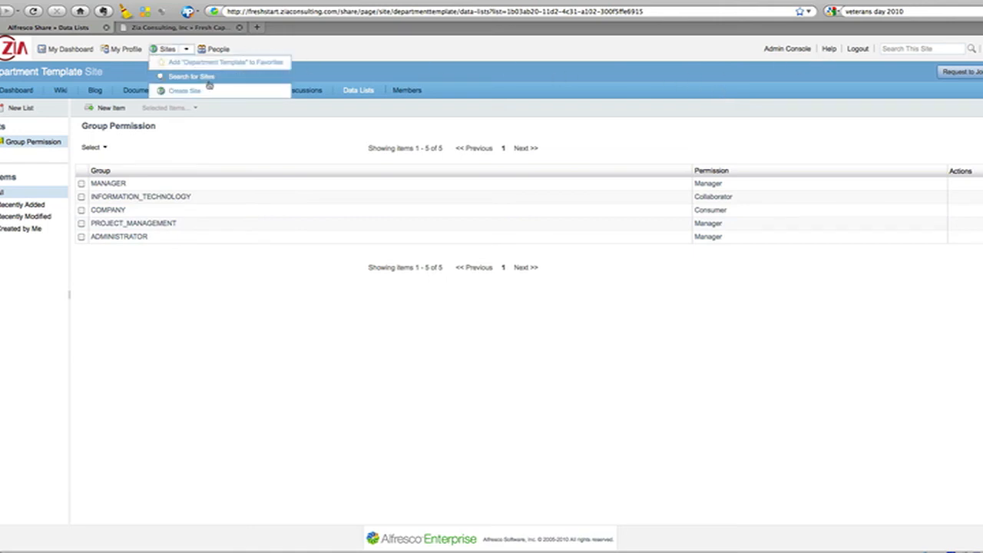
pyautogui.click(185, 91)
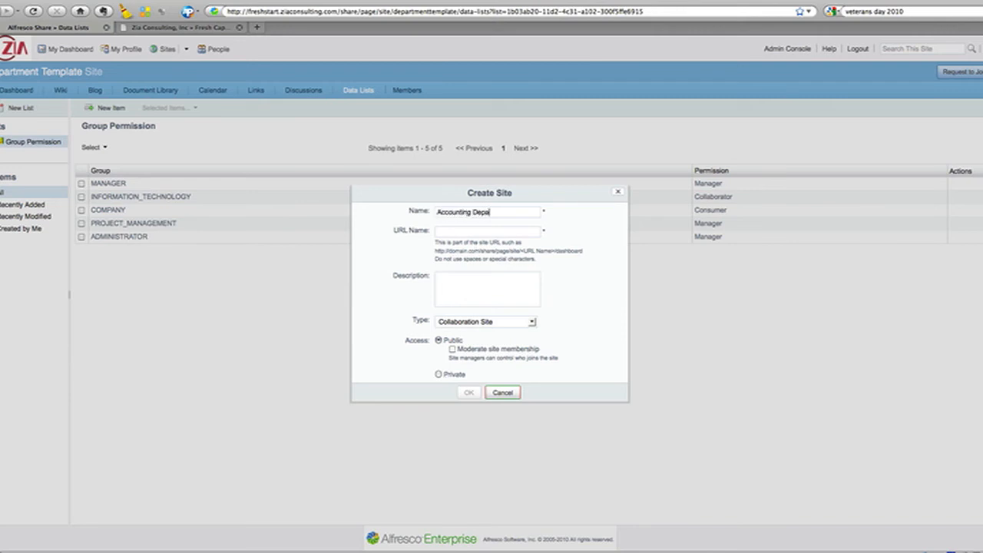
pyautogui.write('accounting')
pyautogui.click(531, 322)
pyautogui.click(532, 323)
pyautogui.click(532, 322)
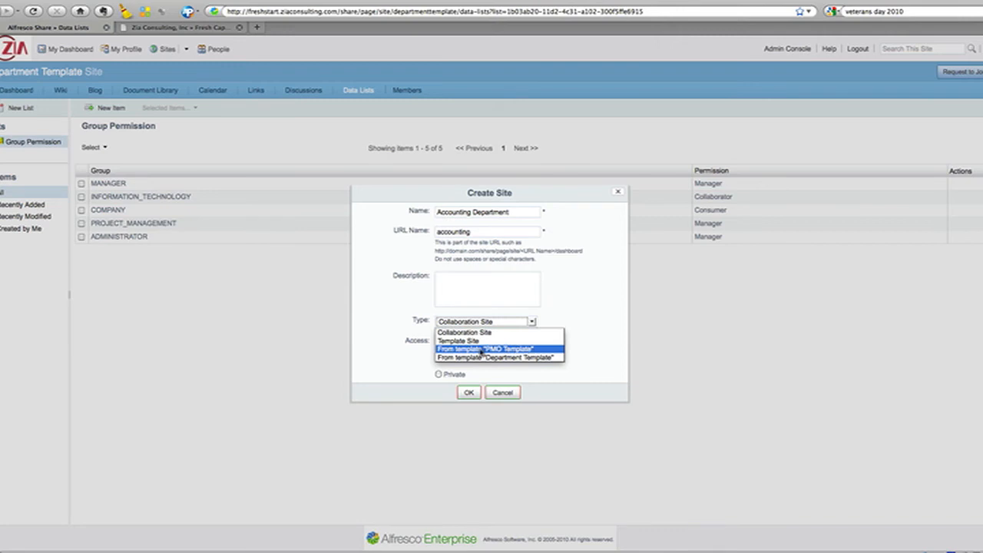
pyautogui.click(556, 359)
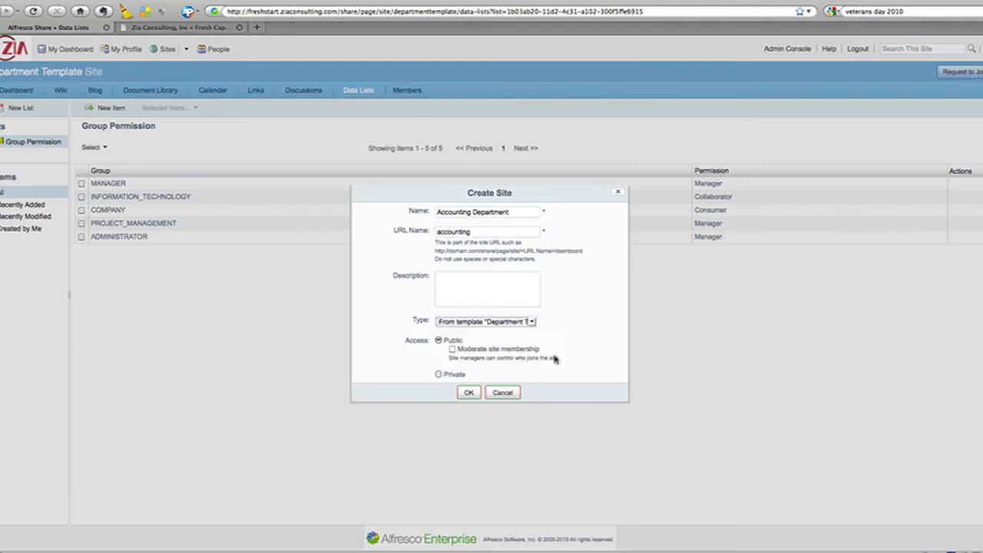
pyautogui.click(439, 375)
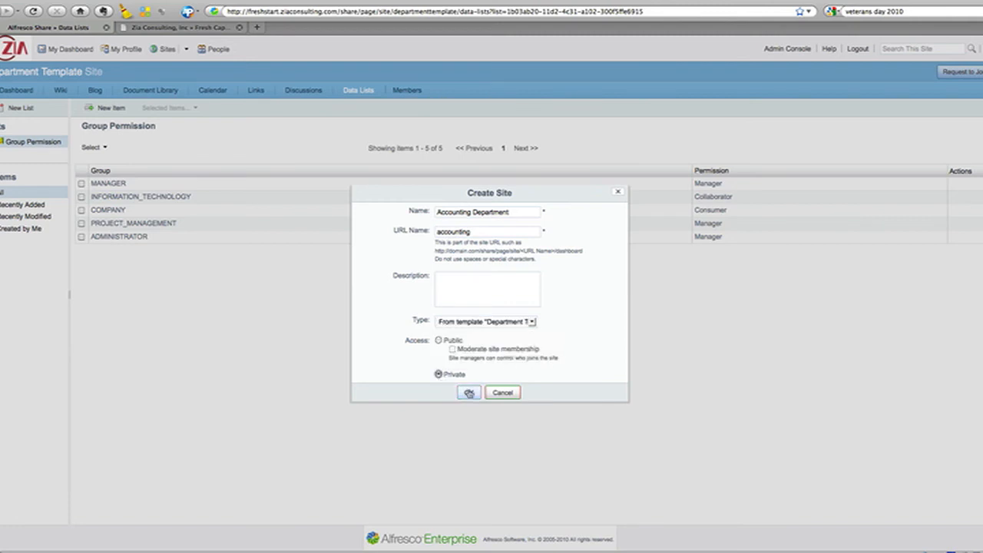
pyautogui.click(469, 392)
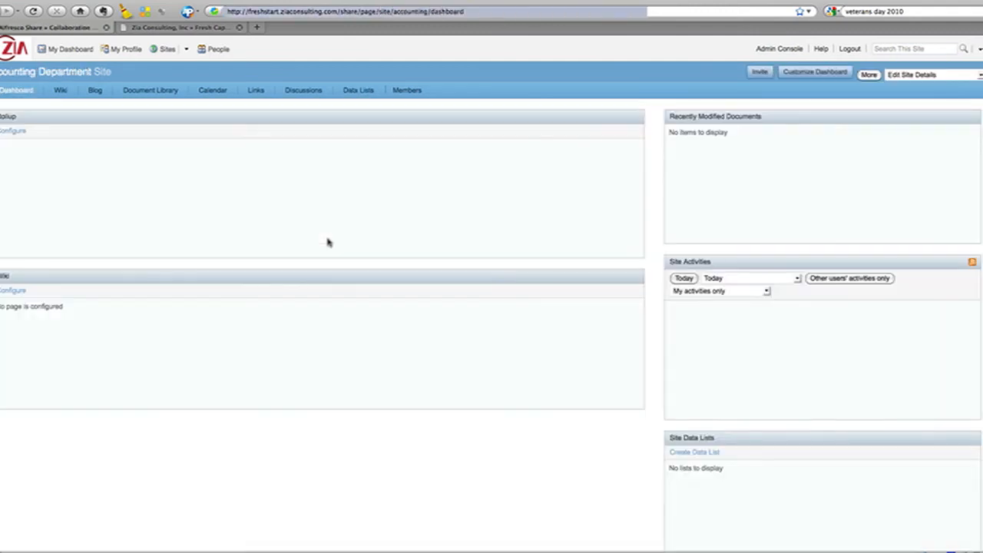
# - Browse the Accounting Department document library, then return to My Dashboard
pyautogui.click(140, 92)
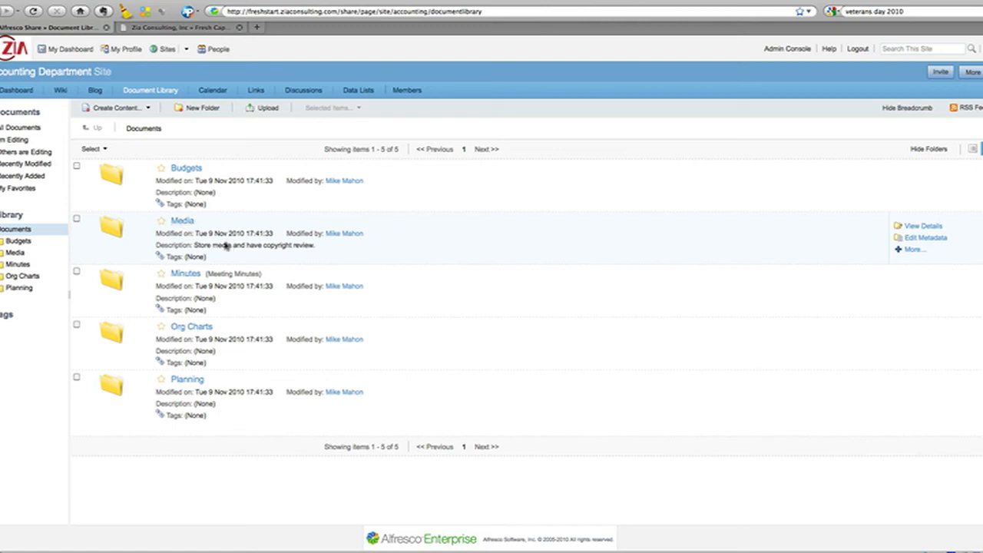
pyautogui.click(68, 49)
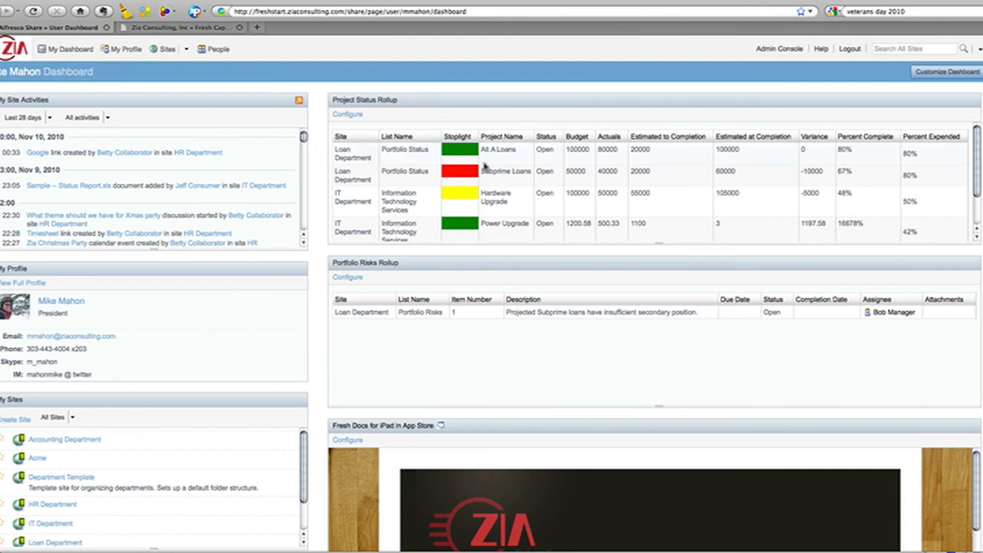
# - Open Sample – Status Report.xls from the My Site Activities dashlet
pyautogui.scroll(-2, 551, 190)
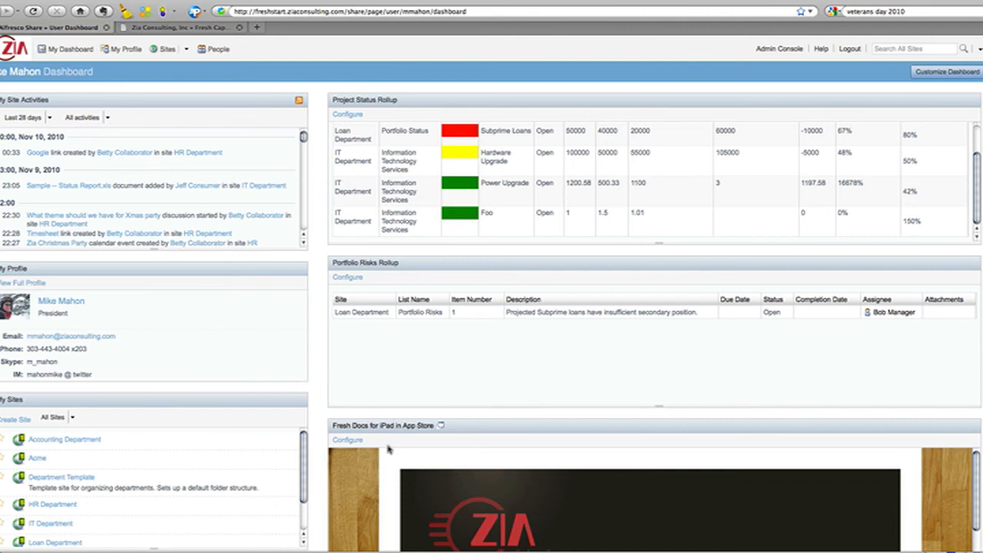
pyautogui.scroll(-2, 313, 430)
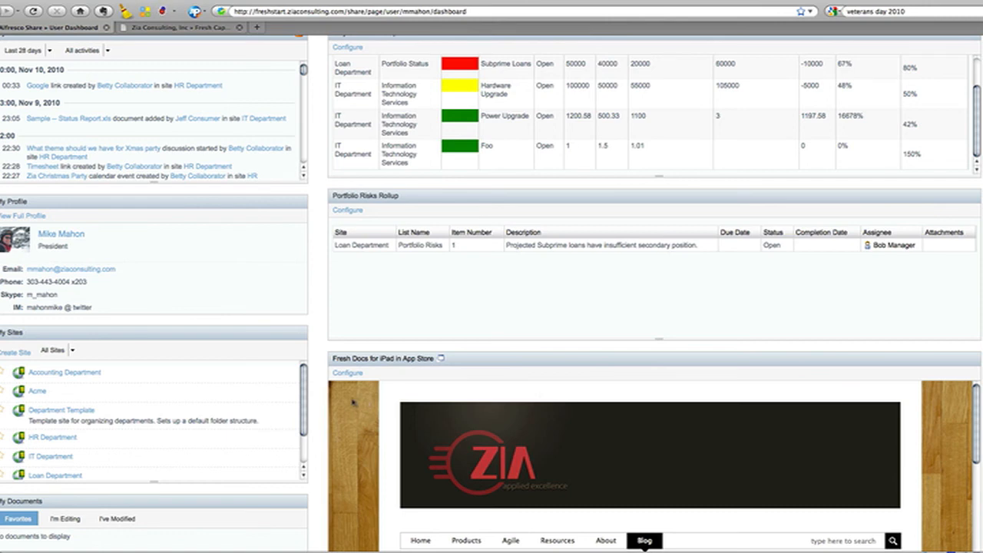
pyautogui.scroll(-1, 304, 412)
pyautogui.scroll(-3, 305, 412)
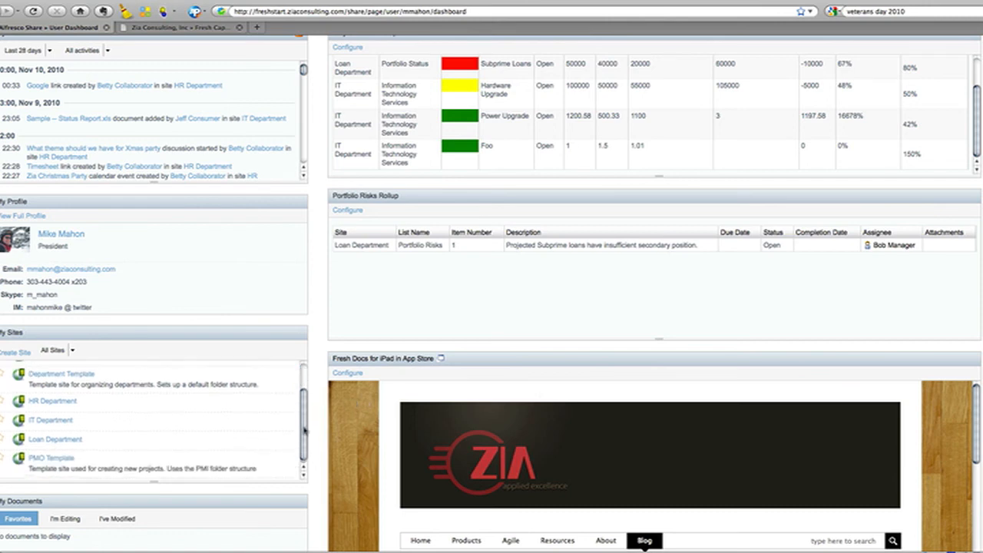
pyautogui.scroll(4, 305, 407)
pyautogui.scroll(-5, 325, 371)
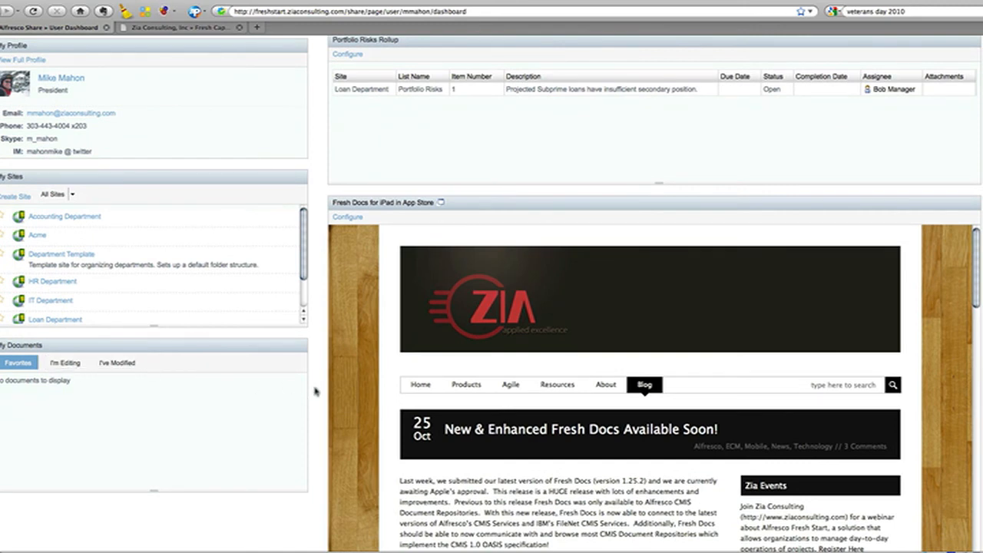
pyautogui.scroll(7, 317, 387)
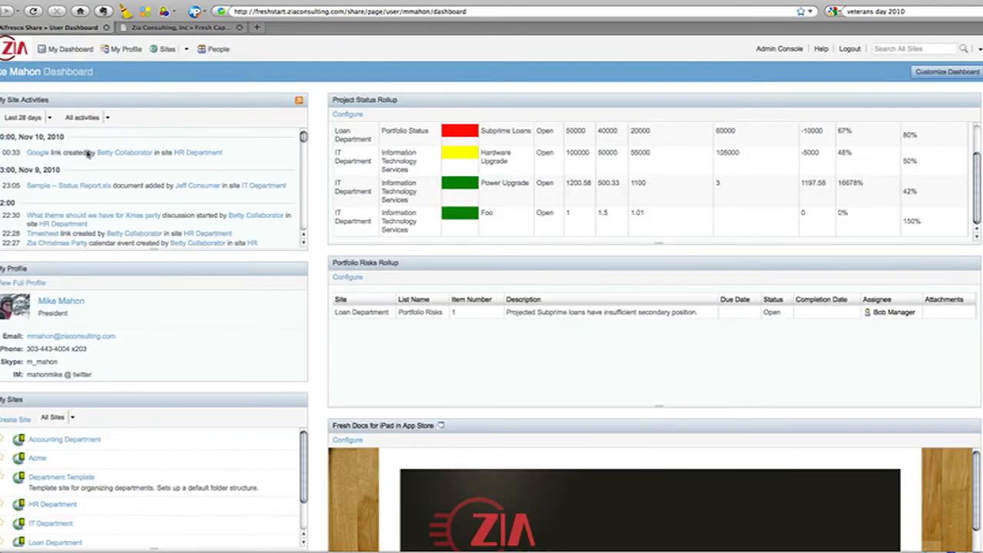
pyautogui.click(81, 187)
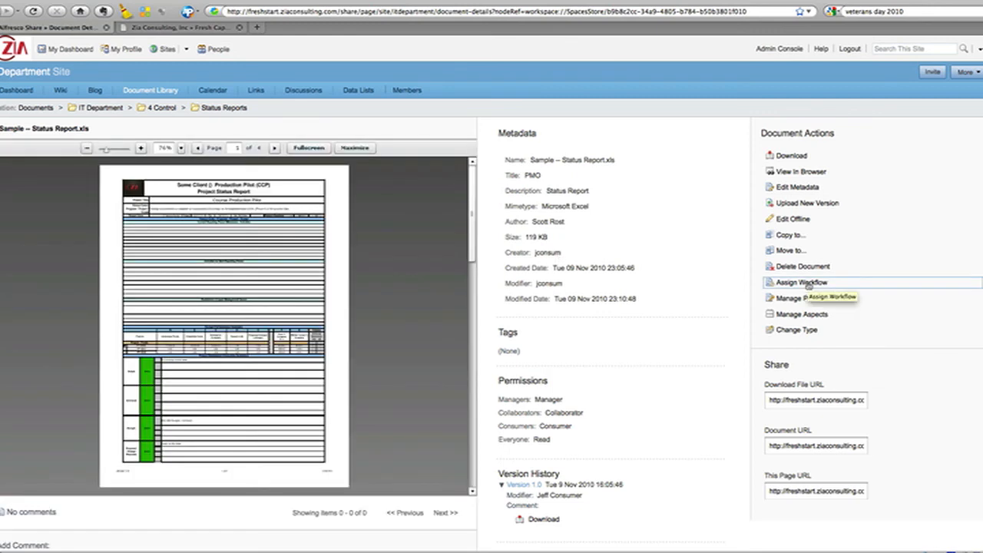
# - Begin a Review & Approve workflow on the document with the client collaborator as assignee
pyautogui.click(808, 283)
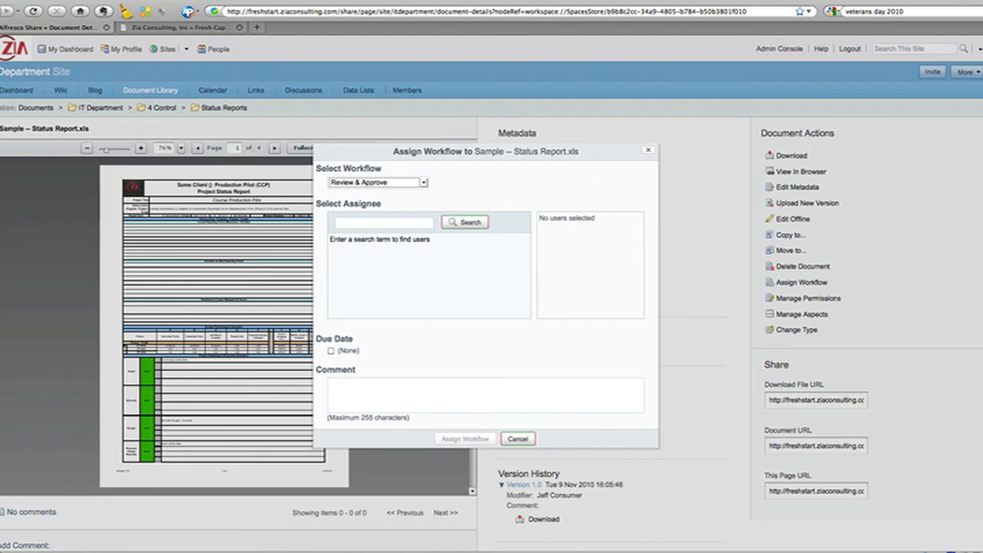
pyautogui.click(383, 224)
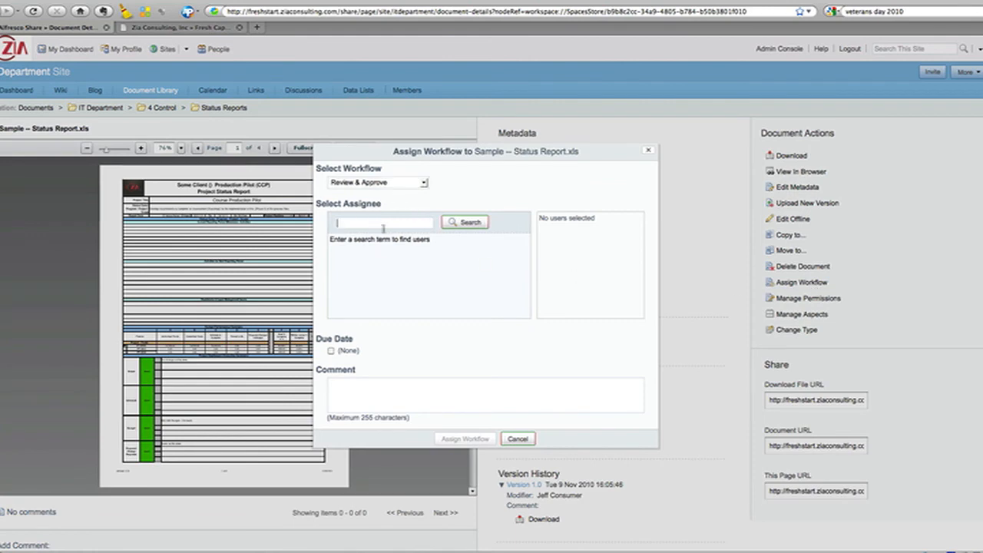
pyautogui.write('a')
pyautogui.press('Return')
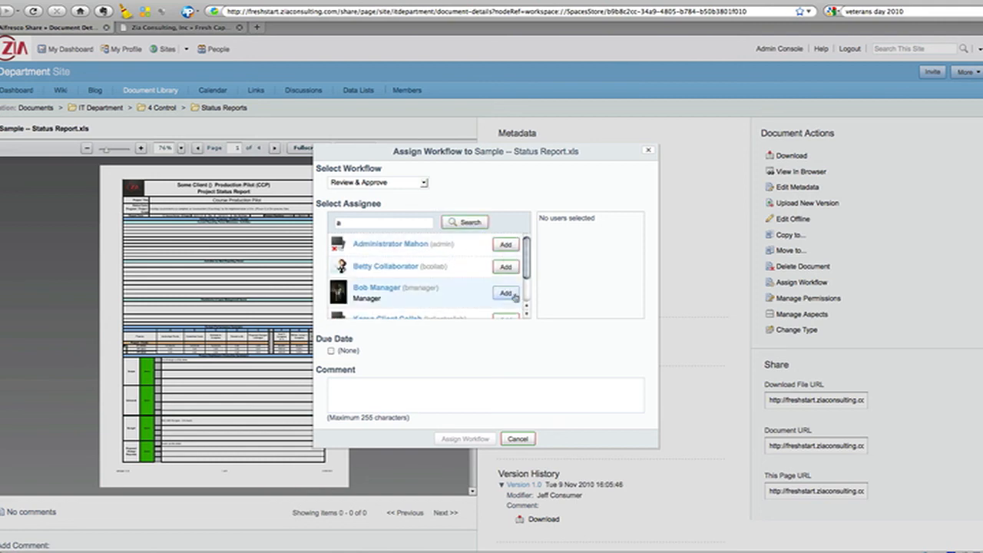
pyautogui.scroll(-2, 526, 271)
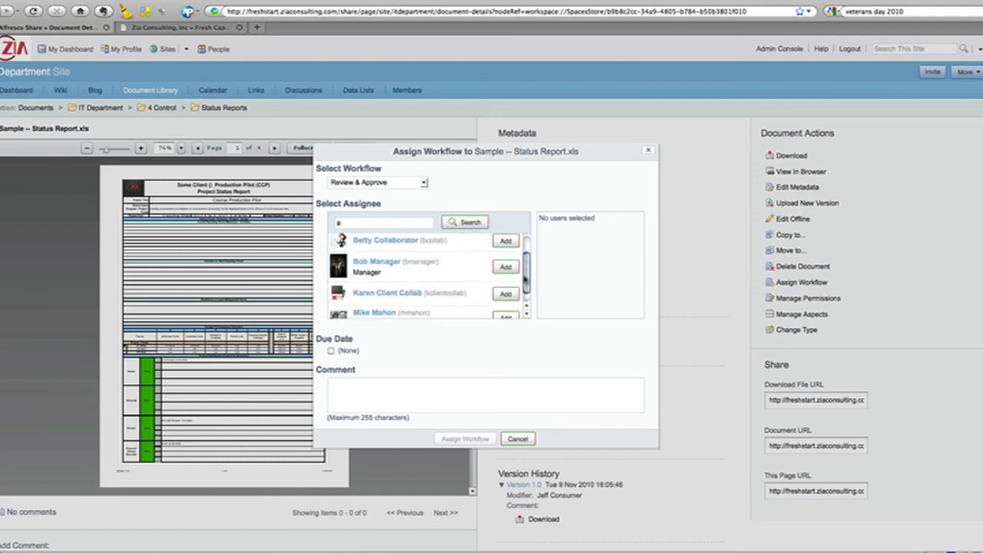
pyautogui.click(506, 294)
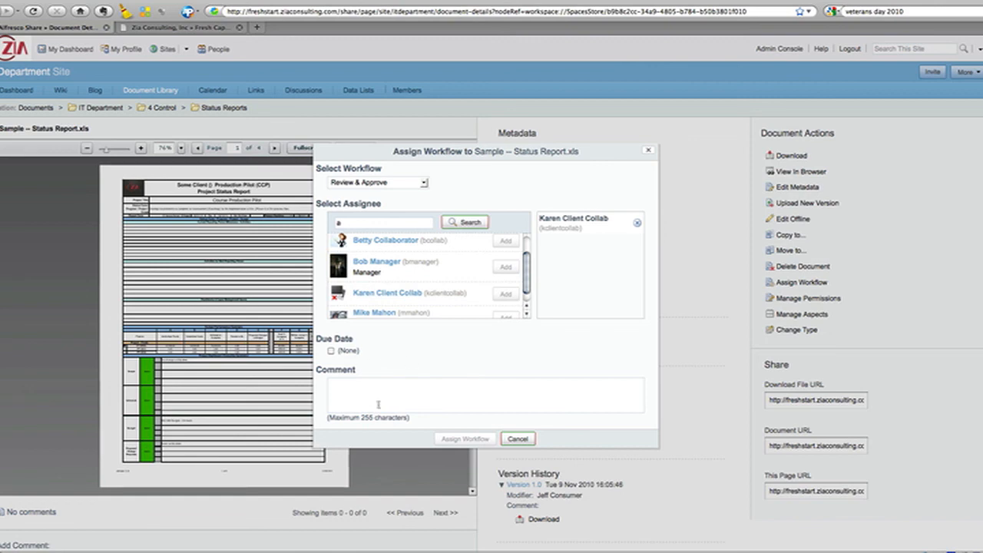
# - Add a comment asking for review, start the workflow, and go to the IT Department dashboard
pyautogui.write('sdfasd')
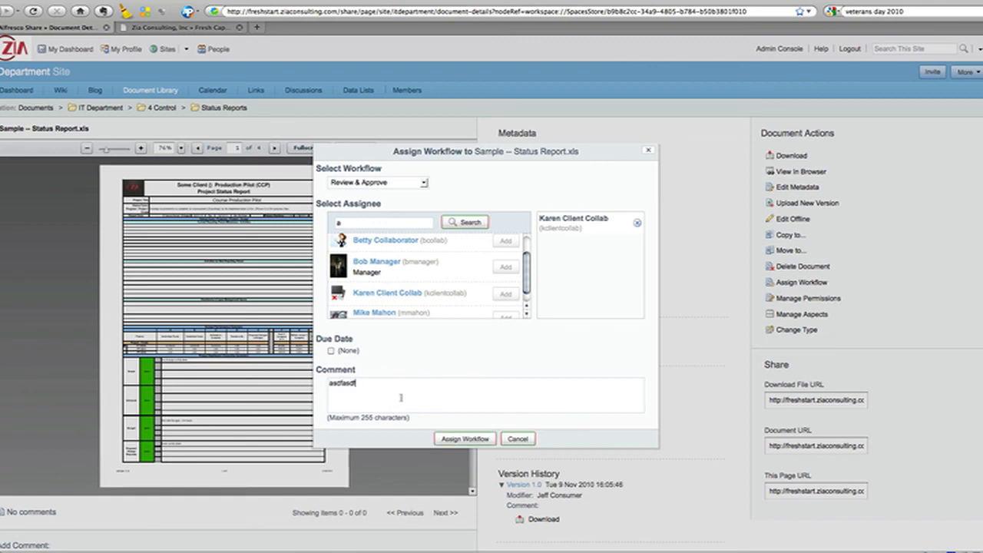
pyautogui.write('f')
pyautogui.press('super+a')
pyautogui.write('P')
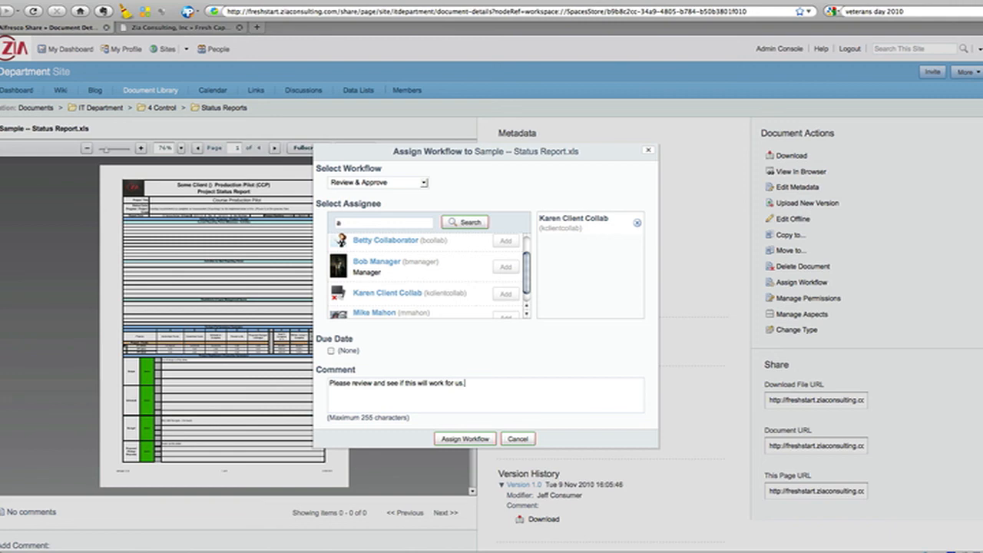
pyautogui.click(464, 439)
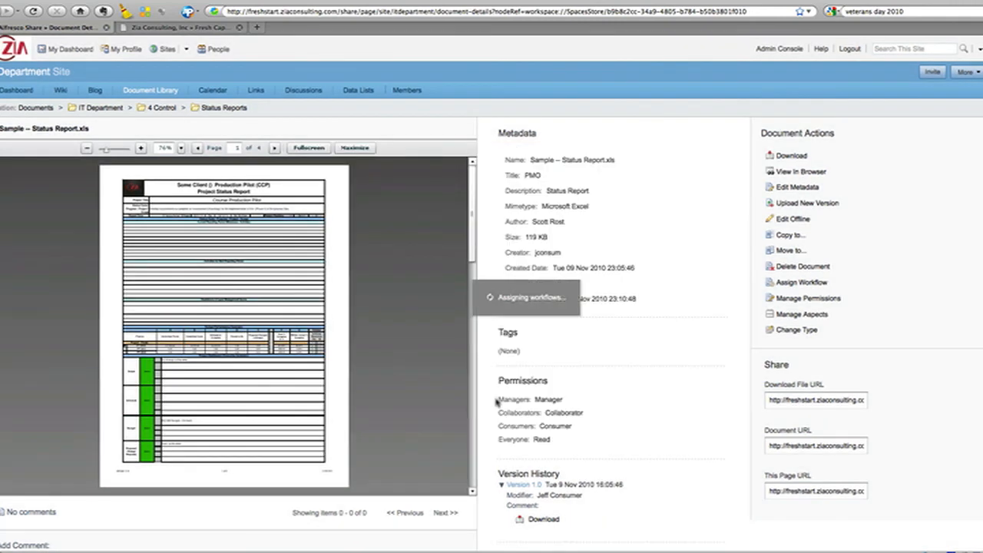
pyautogui.click(9, 90)
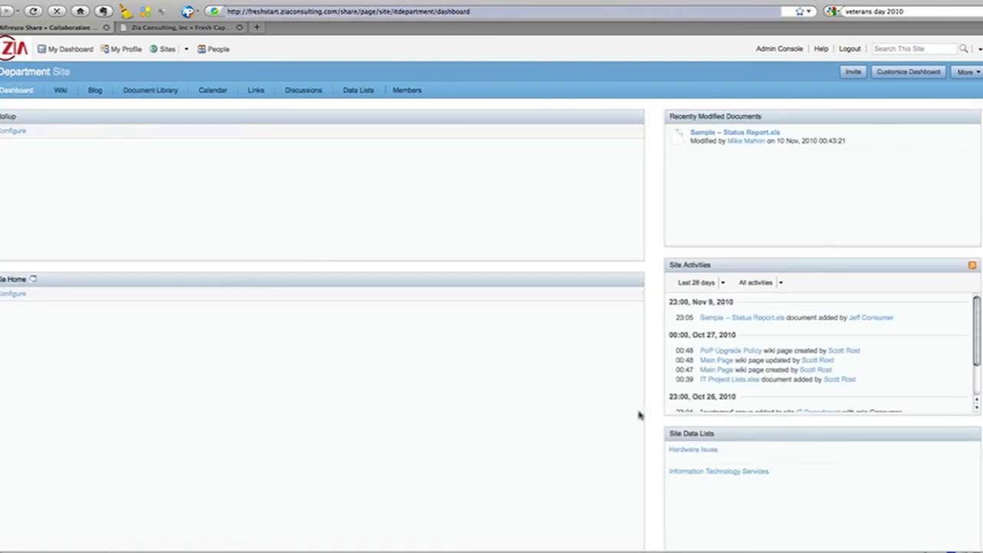
# - Check the IT Department project rollup, then return to My Dashboard
pyautogui.scroll(-5, 653, 414)
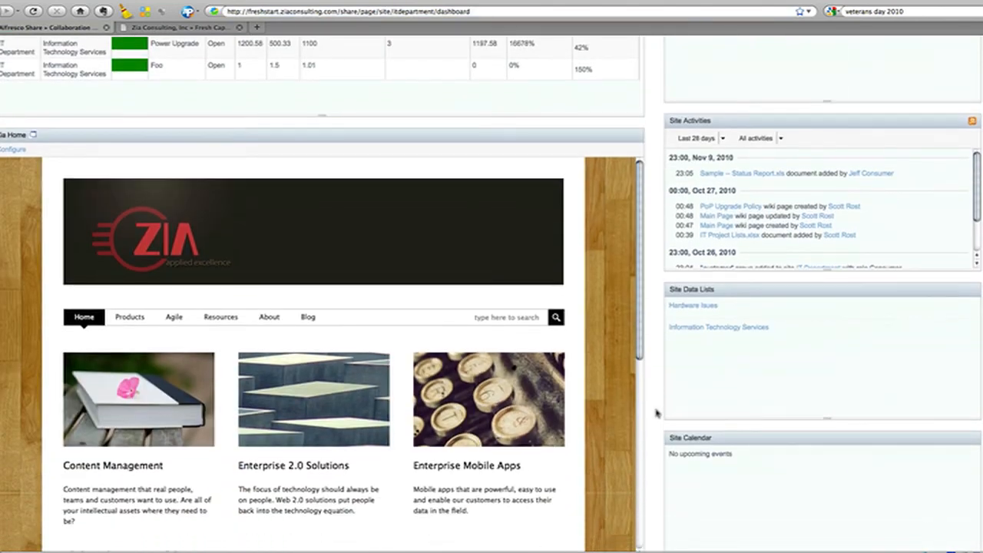
pyautogui.scroll(5, 657, 413)
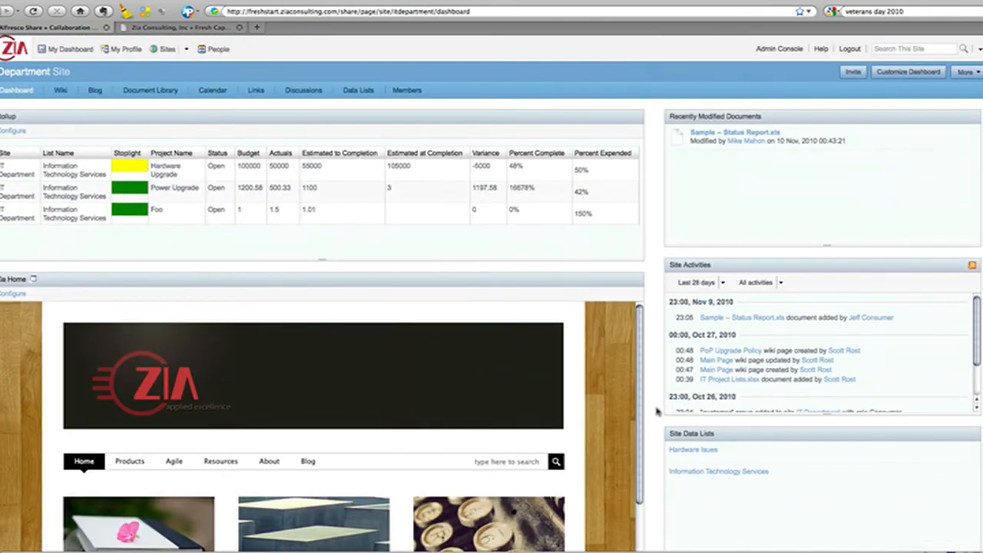
pyautogui.click(68, 48)
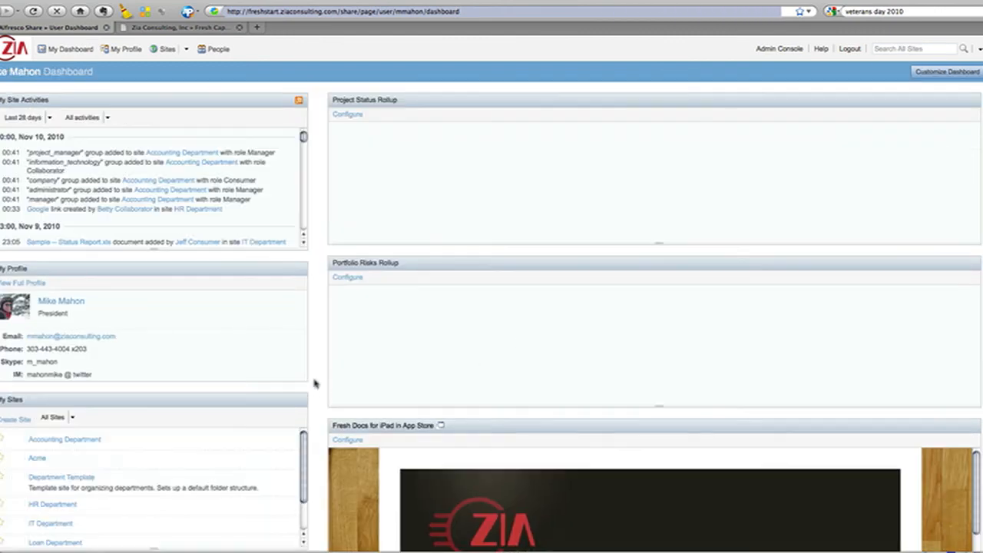
# - Review the personal dashboard, then advance the slideshow to the Questions & Answers slide
pyautogui.scroll(-3, 313, 384)
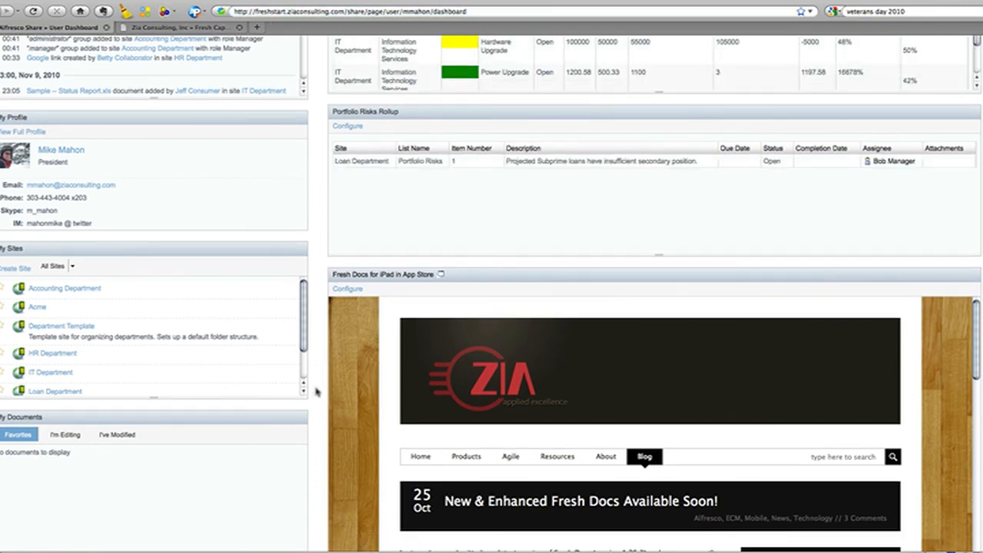
pyautogui.scroll(4, 315, 393)
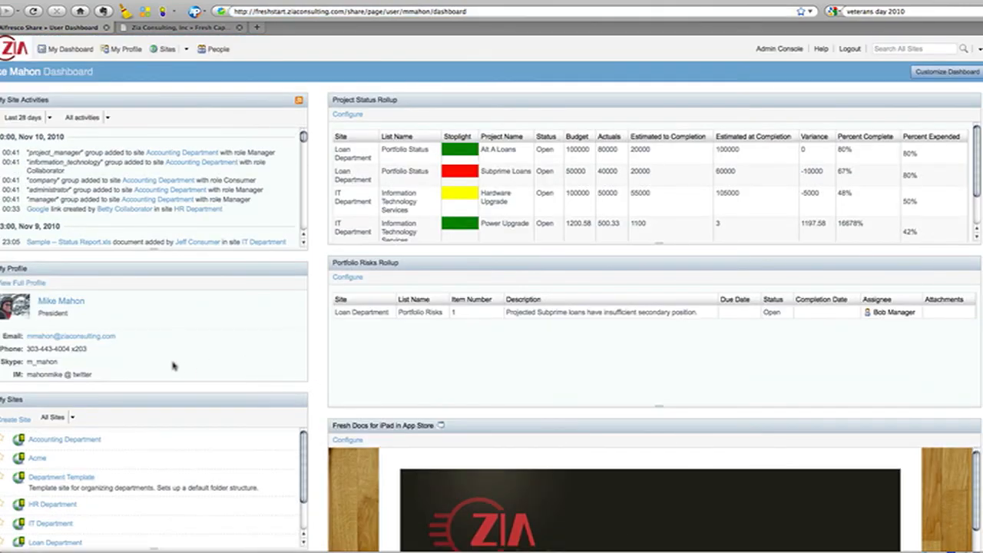
pyautogui.scroll(-4, 315, 417)
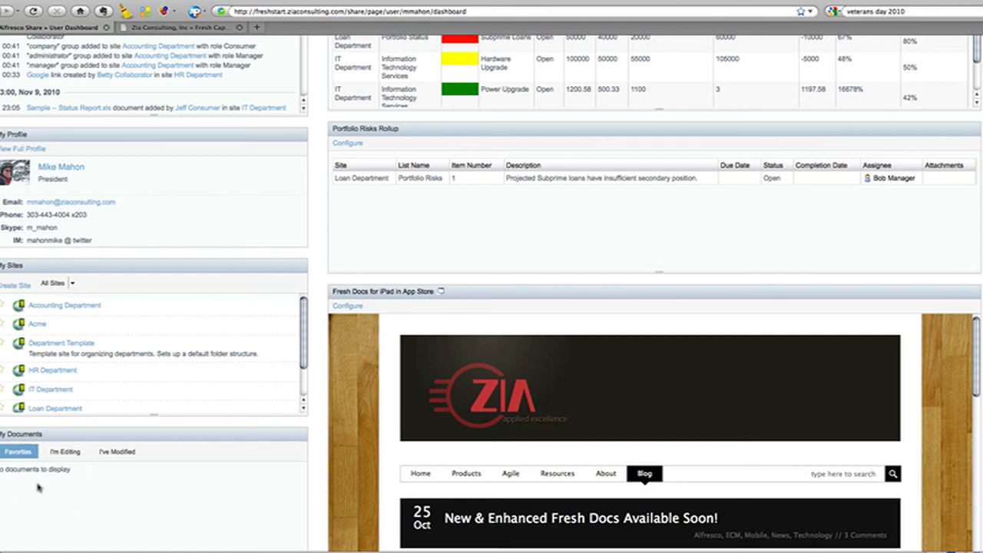
pyautogui.scroll(4, 321, 421)
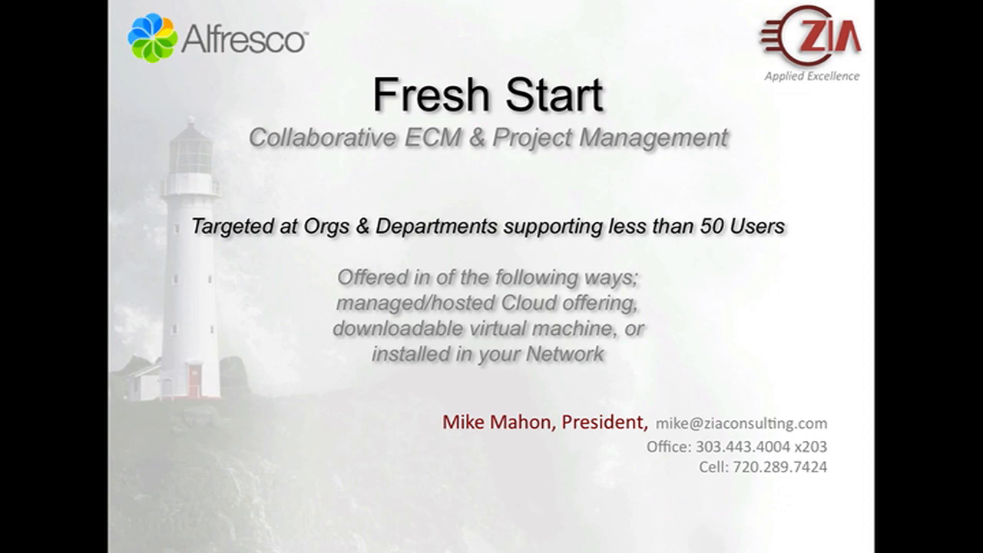
pyautogui.press('Right')
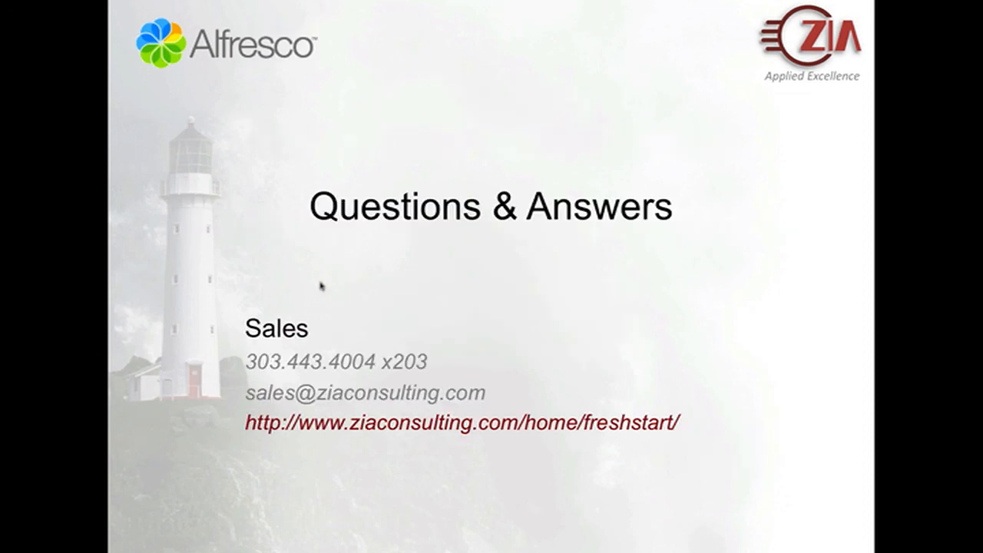